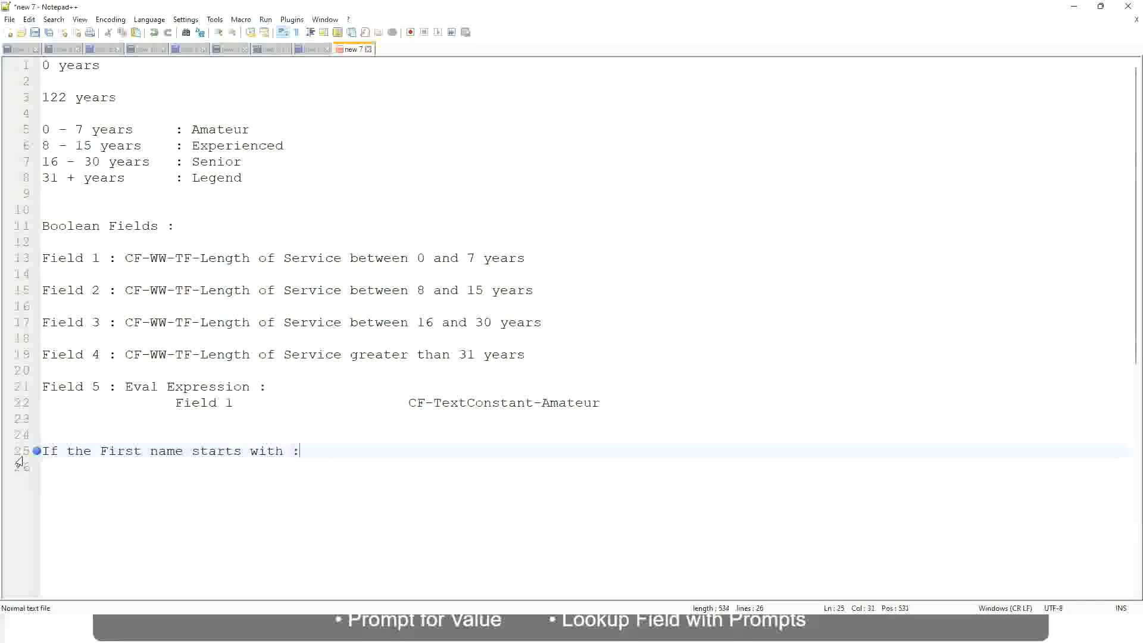
Step: Complete the "If the First name starts with :" line with the range A - G : and the label A Listers
text(A - )
text(G)
text(: )
text(A ll)
key(BackSpace)
key(BackSpace)
text(Listers)
key(BackSpace)
Step: Enclose the A Listers label in double quotation marks and start a new line below it
key(Left)
key(Left)
key(Left)
key(Left)
key(Left)
key(Left)
key(Left)
key(Left)
text("")
key(Right)
key(Right)
key(Right)
key(Right)
key(Left)
key(BackSpace)
key(Right)
key(Right)
key(Right)
key(Right)
key(Right)
key(Right)
key(Right)
key(Right)
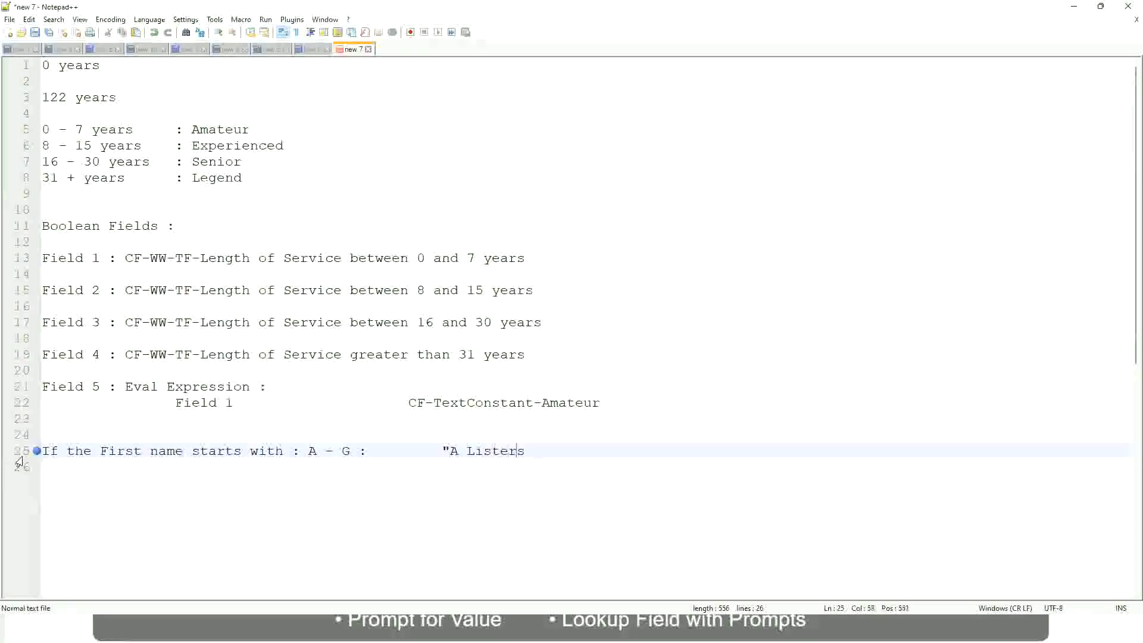
key(Right)
key(Return)
text(")
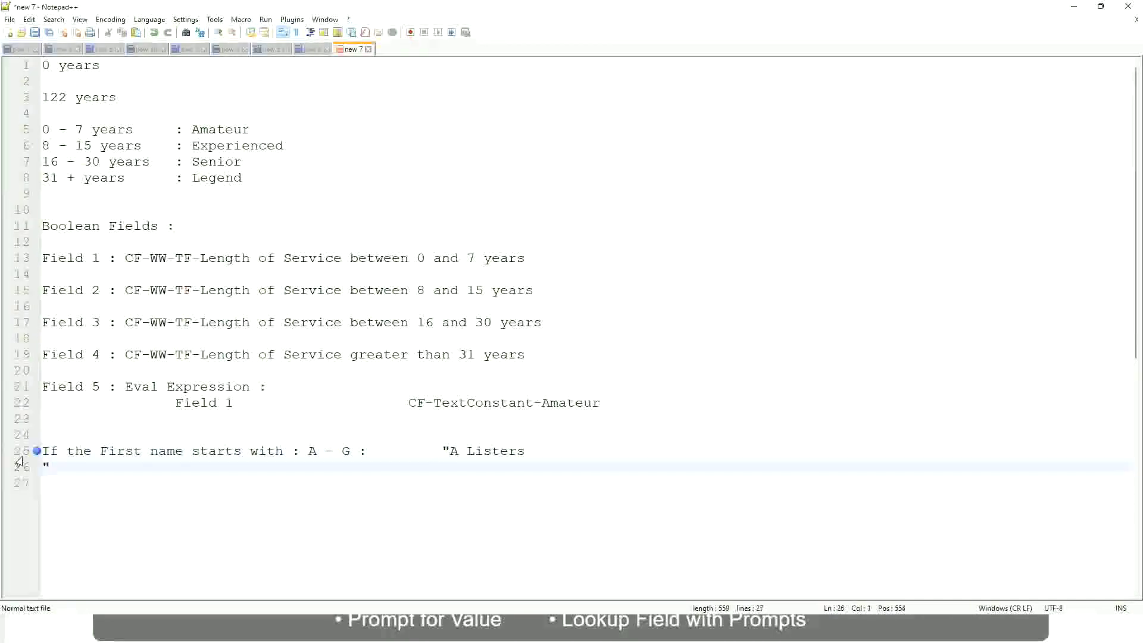
key(BackSpace)
key(BackSpace)
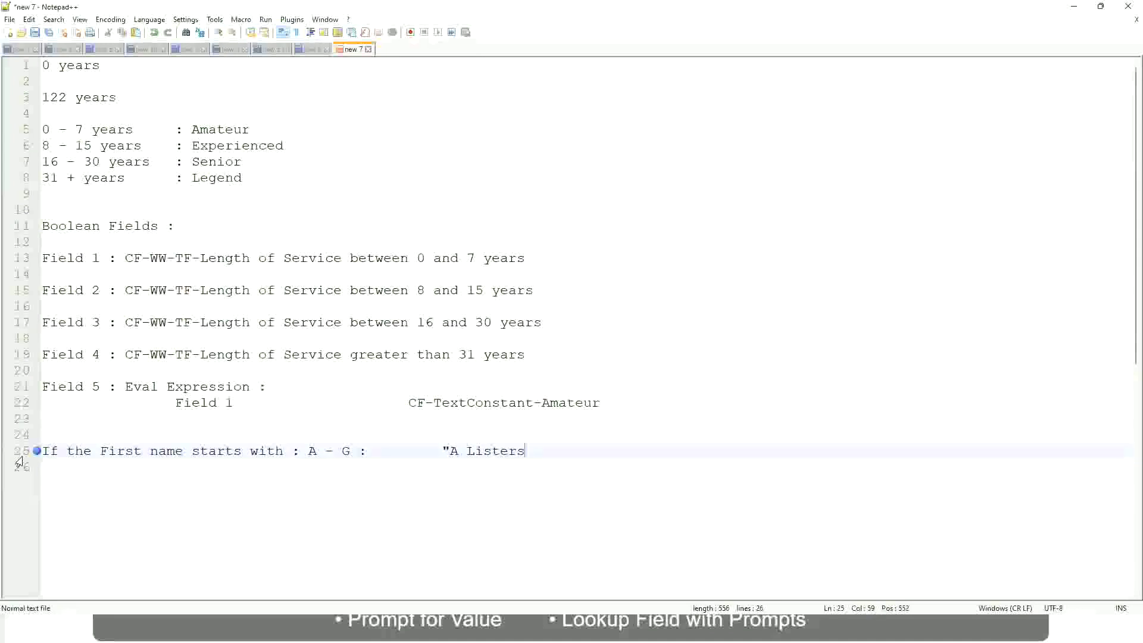
text(")
key(Return)
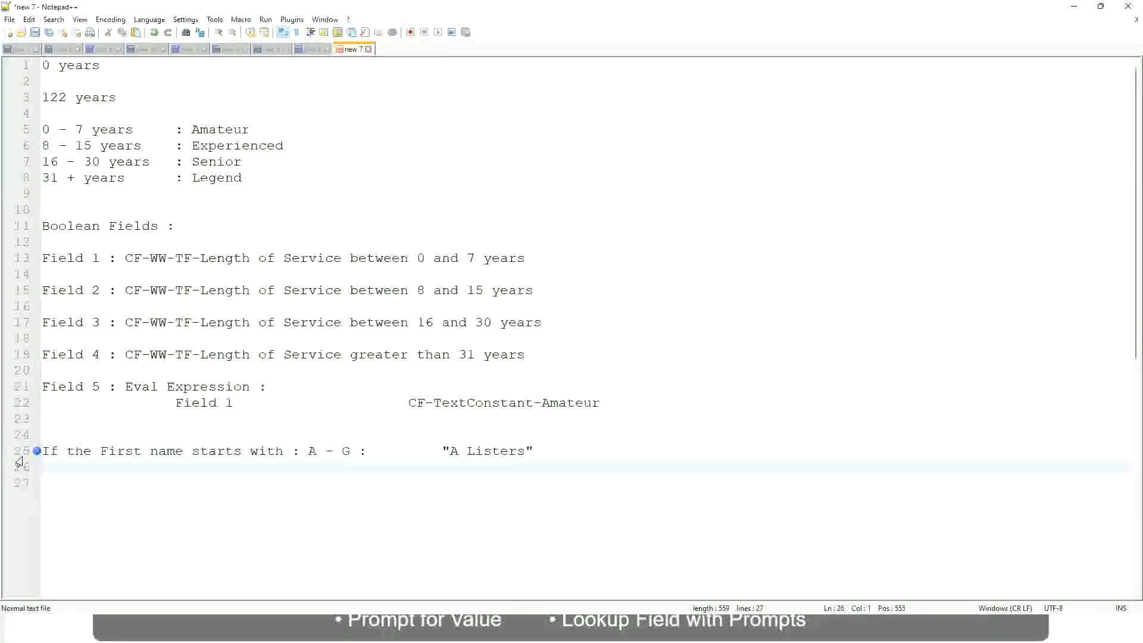
Step: Add a second first-name rule, H - P : "His Majesty", with its colon and label aligned under the first rule
text(H -)
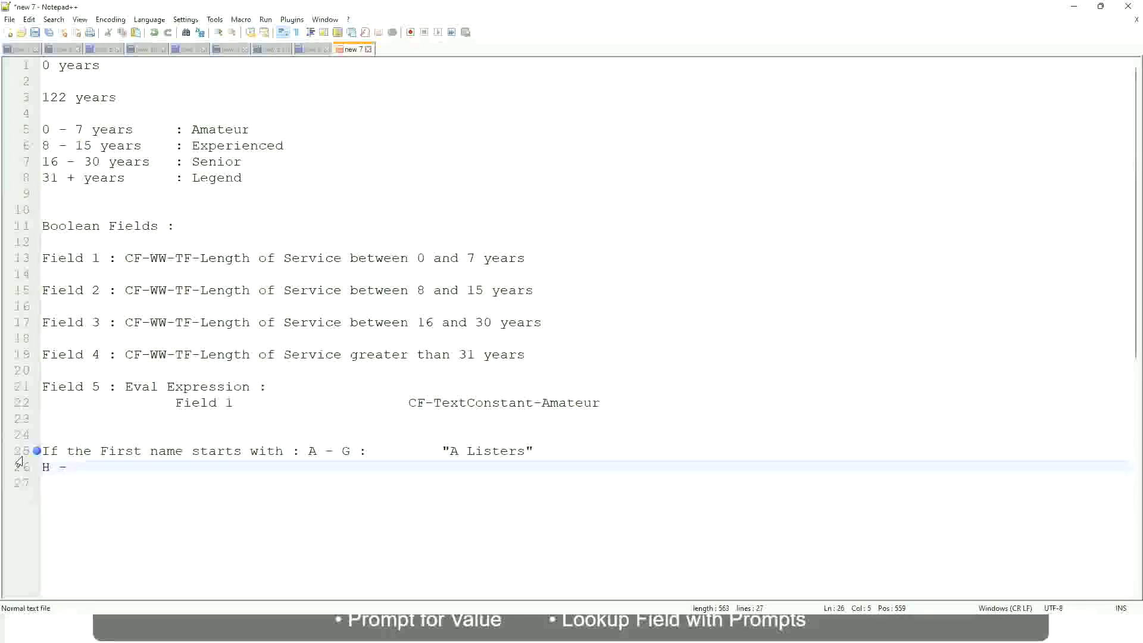
text(P)
key(Tab)
key(Tab)
key(Tab)
key(Tab)
key(Tab)
key(Tab)
key(Tab)
key(Tab)
key(Tab)
key(Tab)
key(Tab)
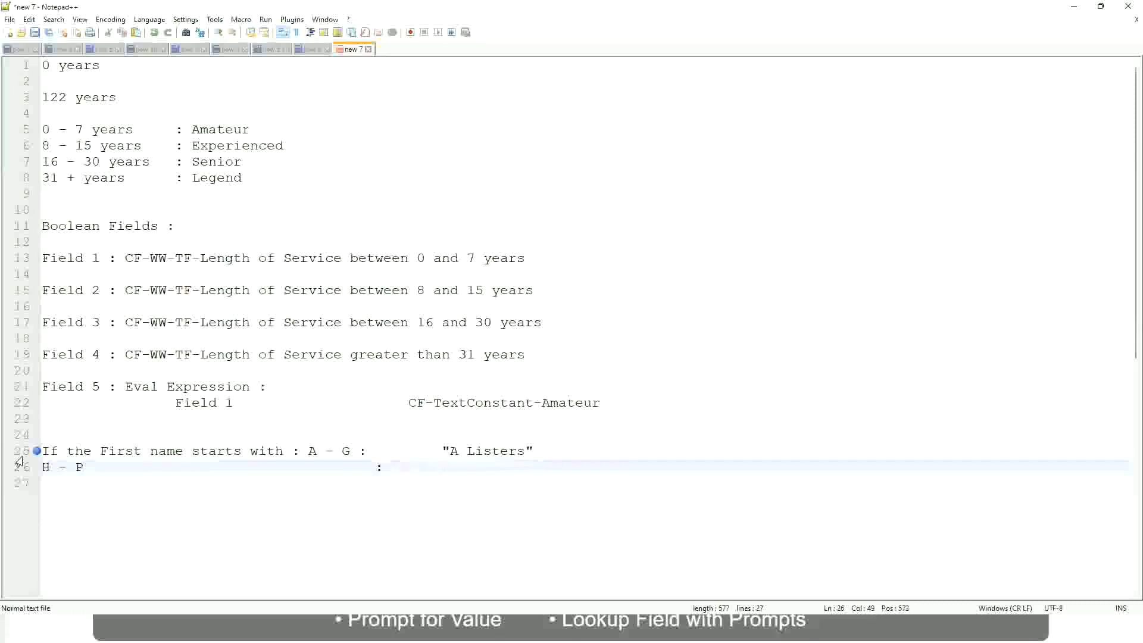
text("His Majesty)
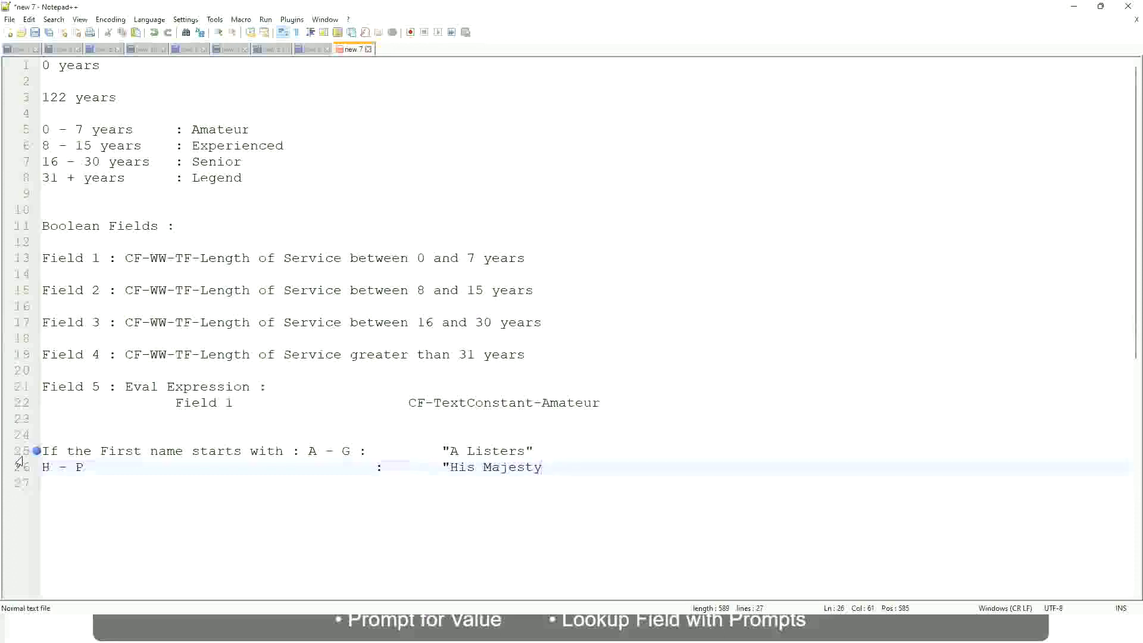
text(")
key(Return)
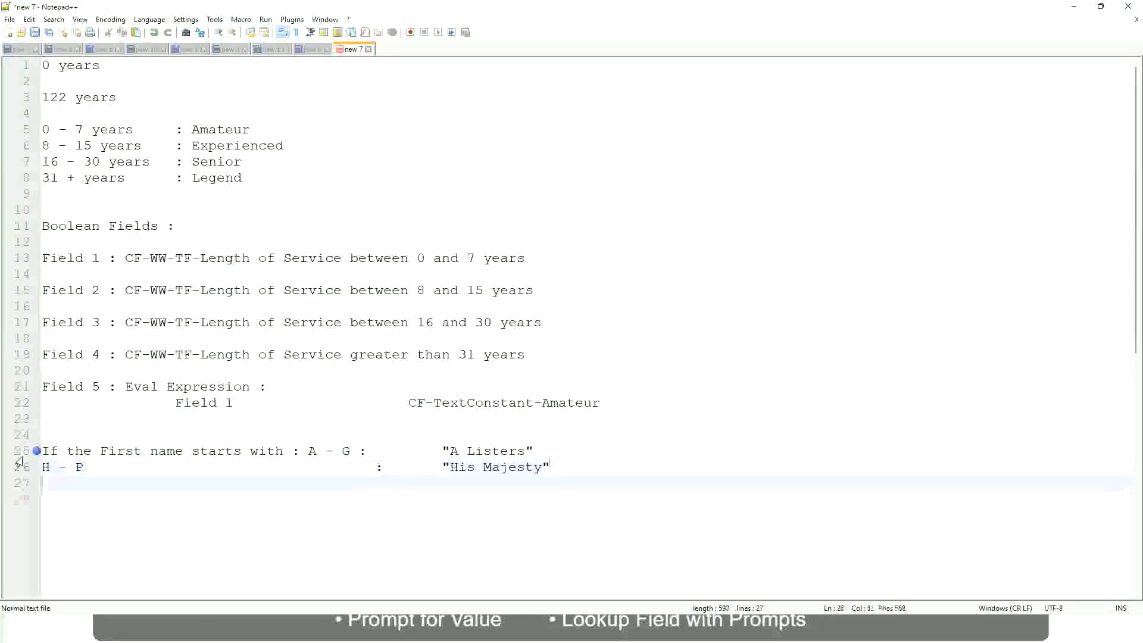
Step: Add a third first-name rule, L - Z : "Lords", aligned with the two rules above
text(L )
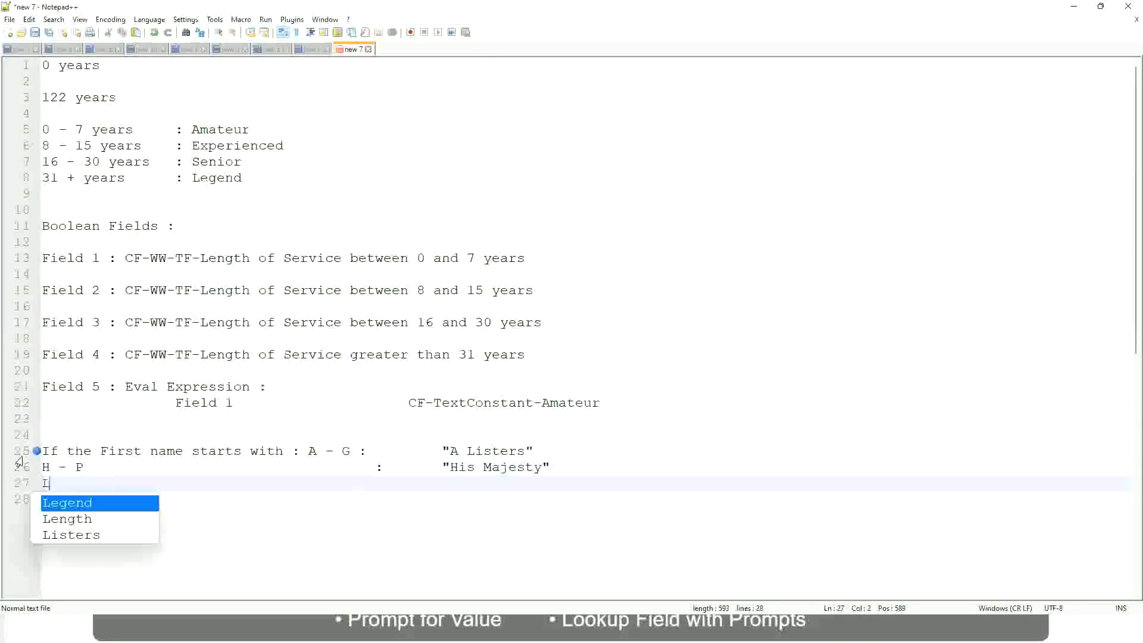
text(- Z)
key(Tab)
key(Tab)
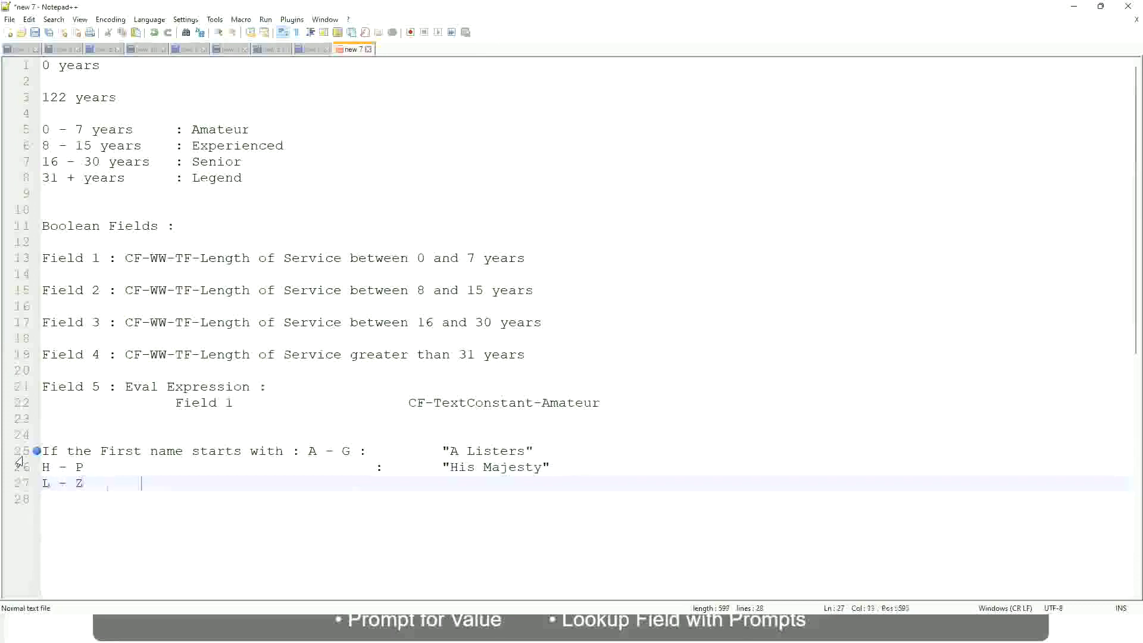
key(Tab)
key(Tab)
key(Tab)
key(Tab)
text(:)
key(Tab)
text("Lords")
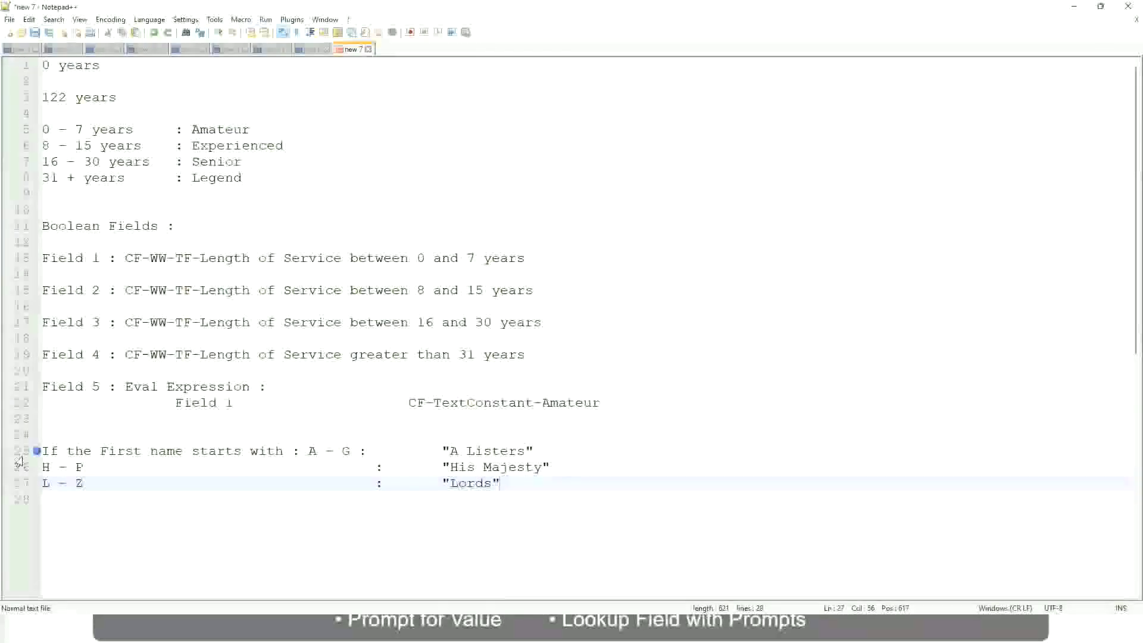
key(Right)
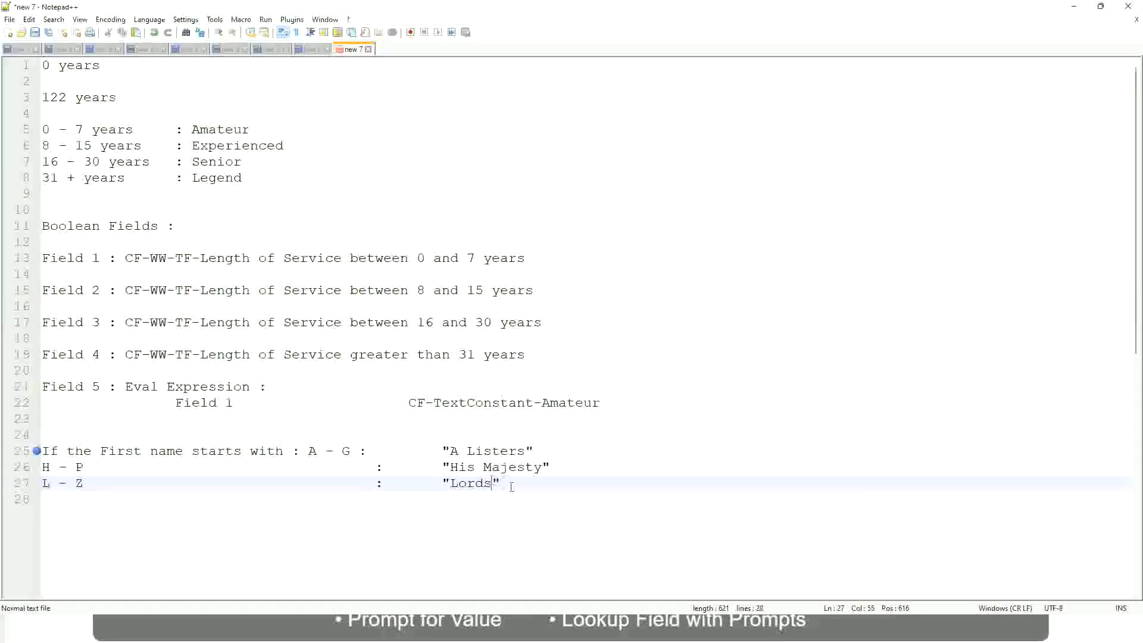
Step: Replace all three first-name rule lines with a single line starting with "If "
drag(496, 484, 548, 450)
click(470, 450)
click(516, 470)
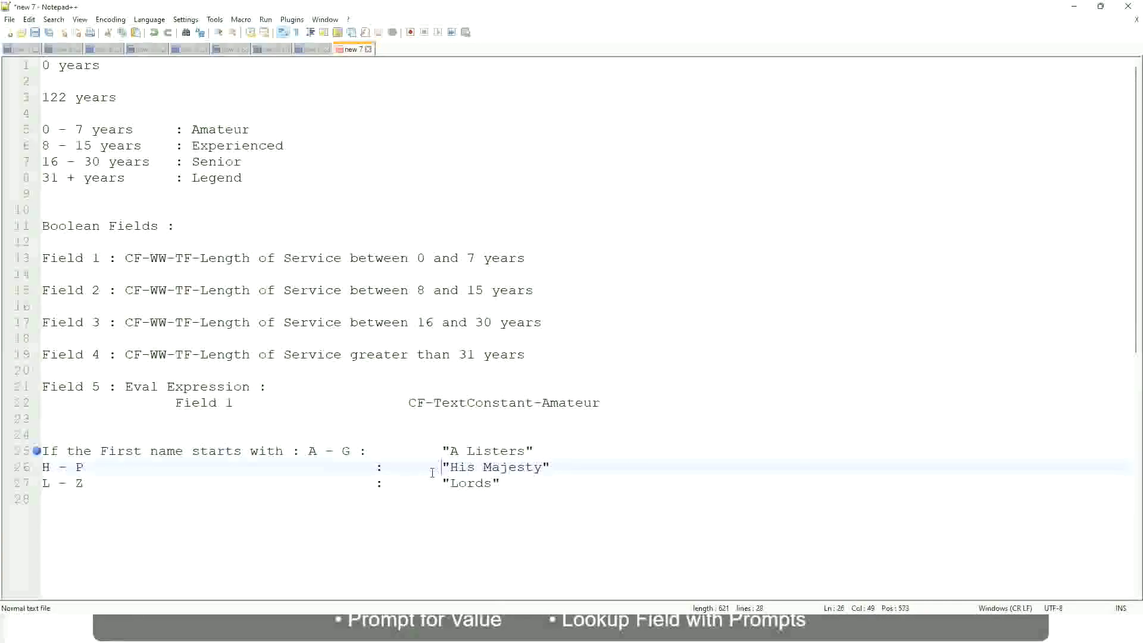
drag(519, 491, 39, 452)
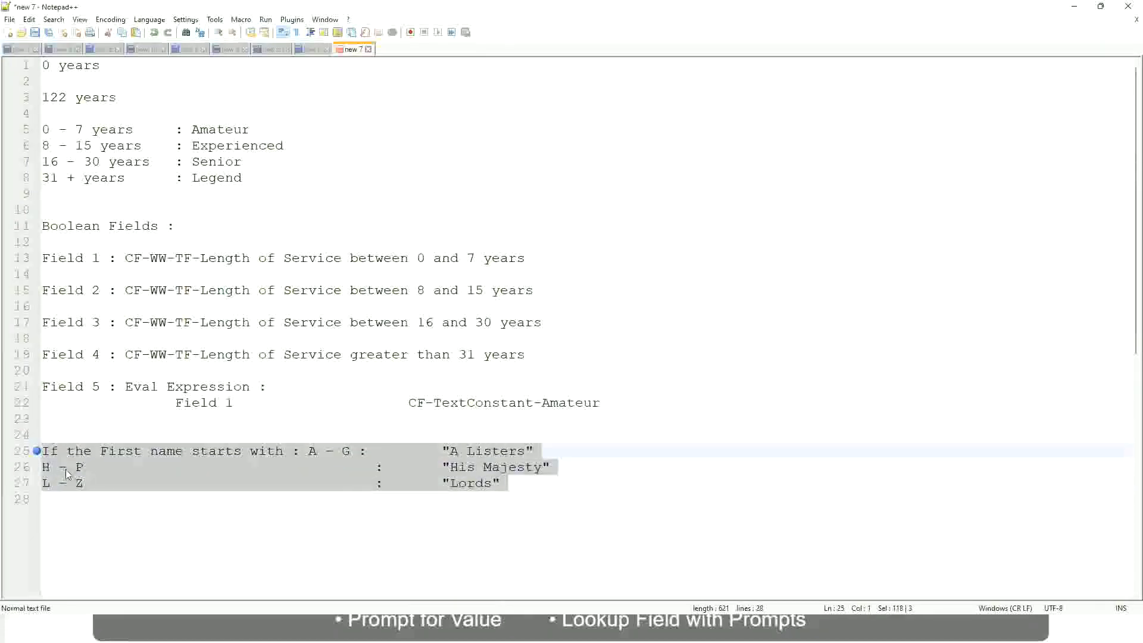
text(If )
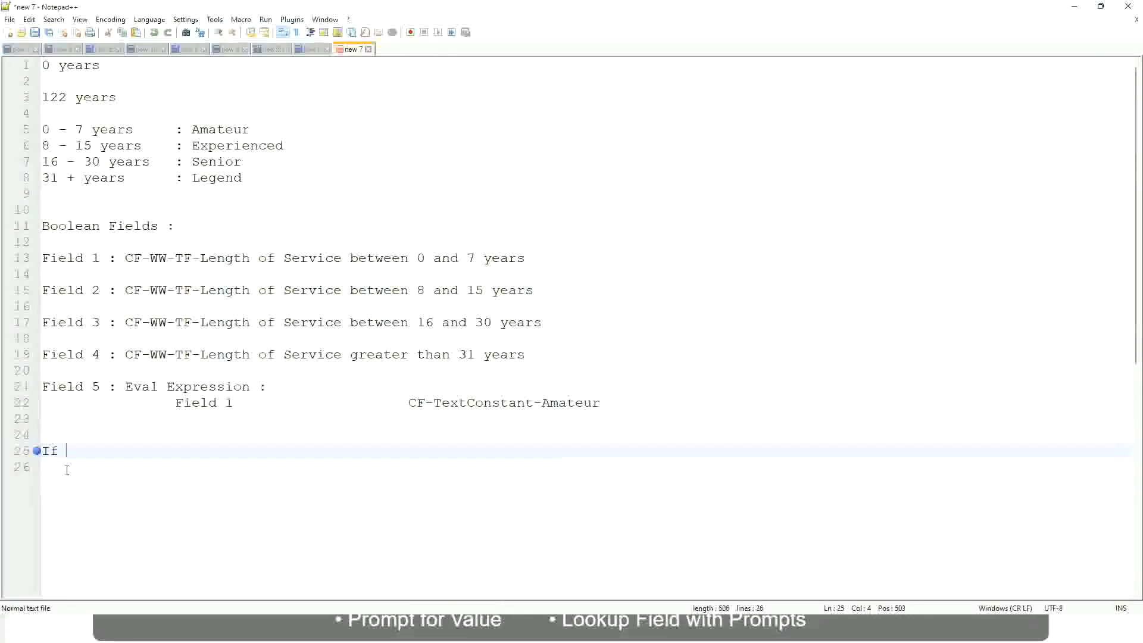
text(Prior E)
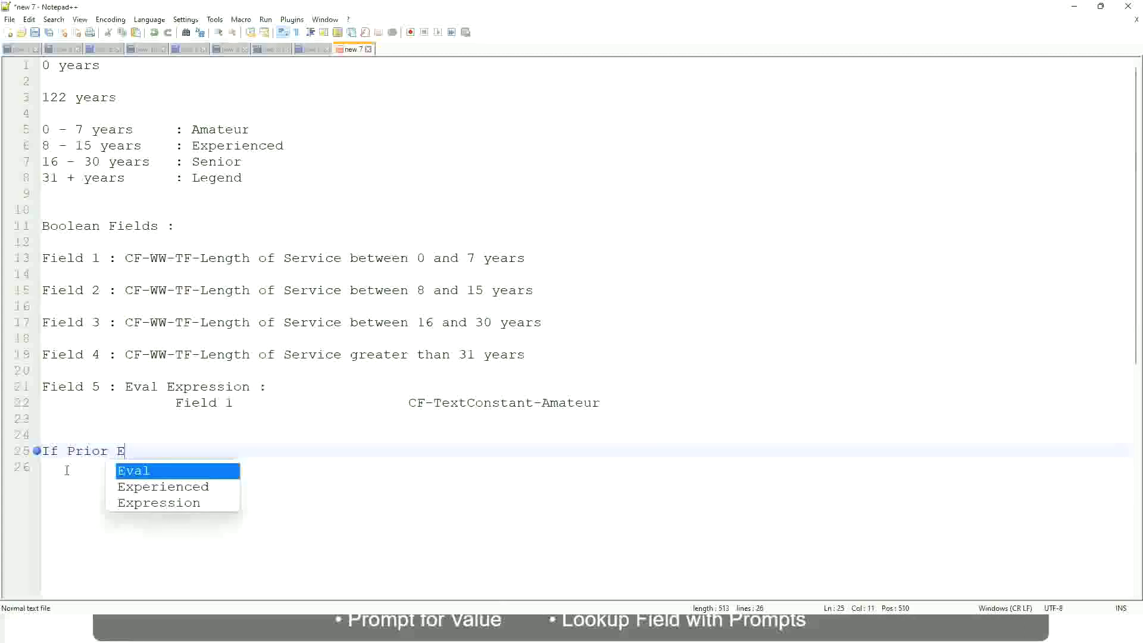
text(xperience)
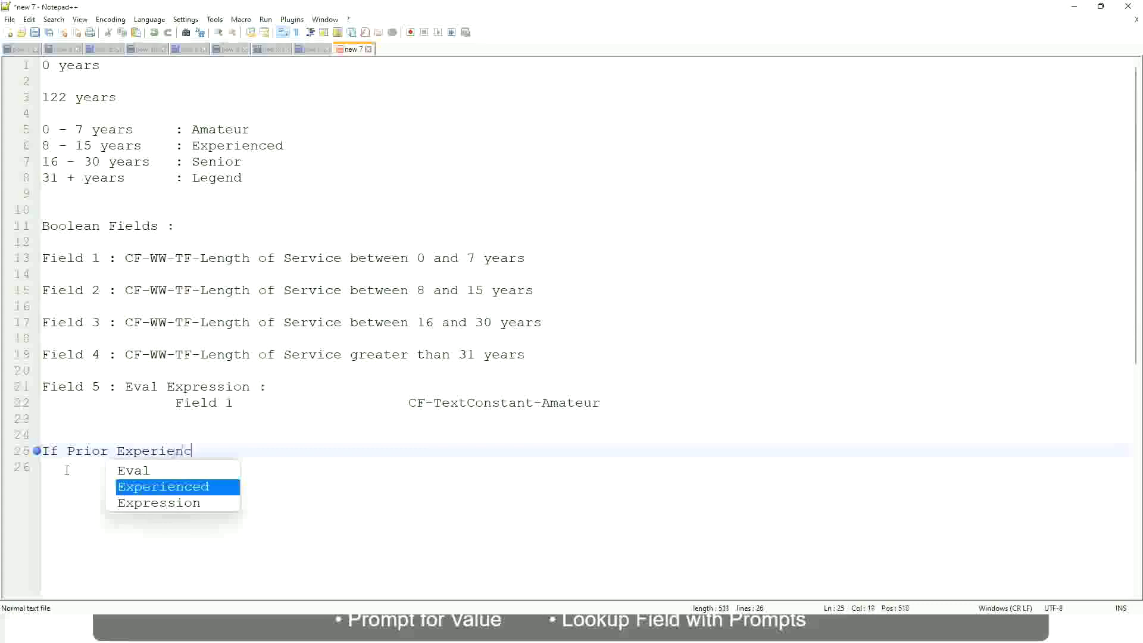
key(BackSpace)
key(BackSpace)
key(BackSpace)
key(BackSpace)
key(BackSpace)
key(BackSpace)
key(BackSpace)
key(BackSpace)
key(BackSpace)
key(BackSpace)
key(BackSpace)
key(BackSpace)
key(BackSpace)
key(BackSpace)
key(BackSpace)
key(BackSpace)
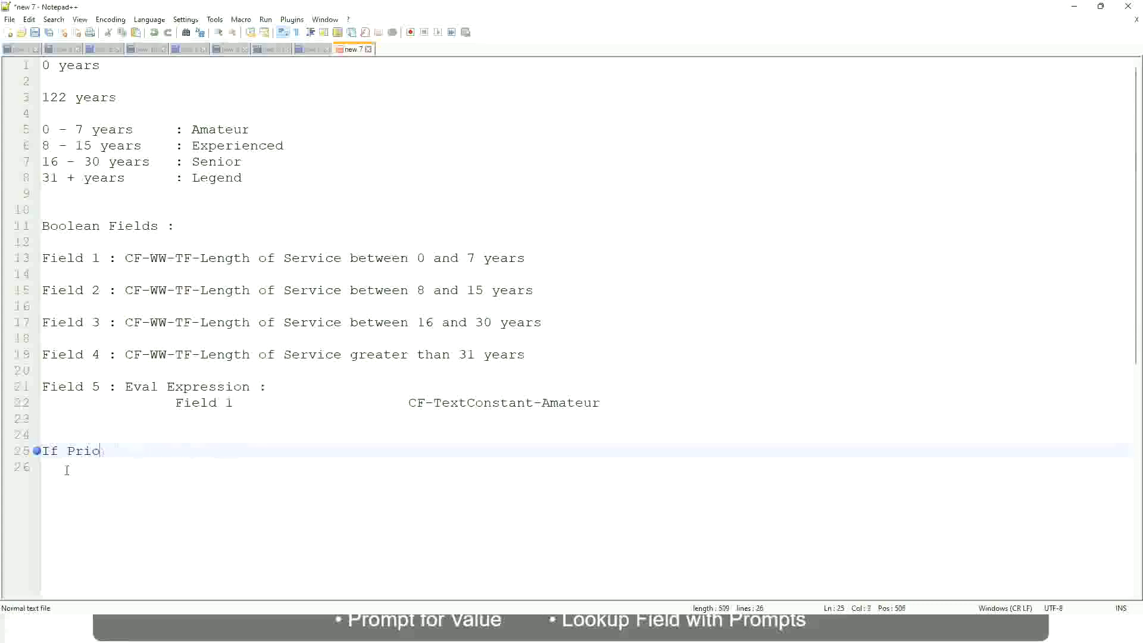
text(Job Profile is )
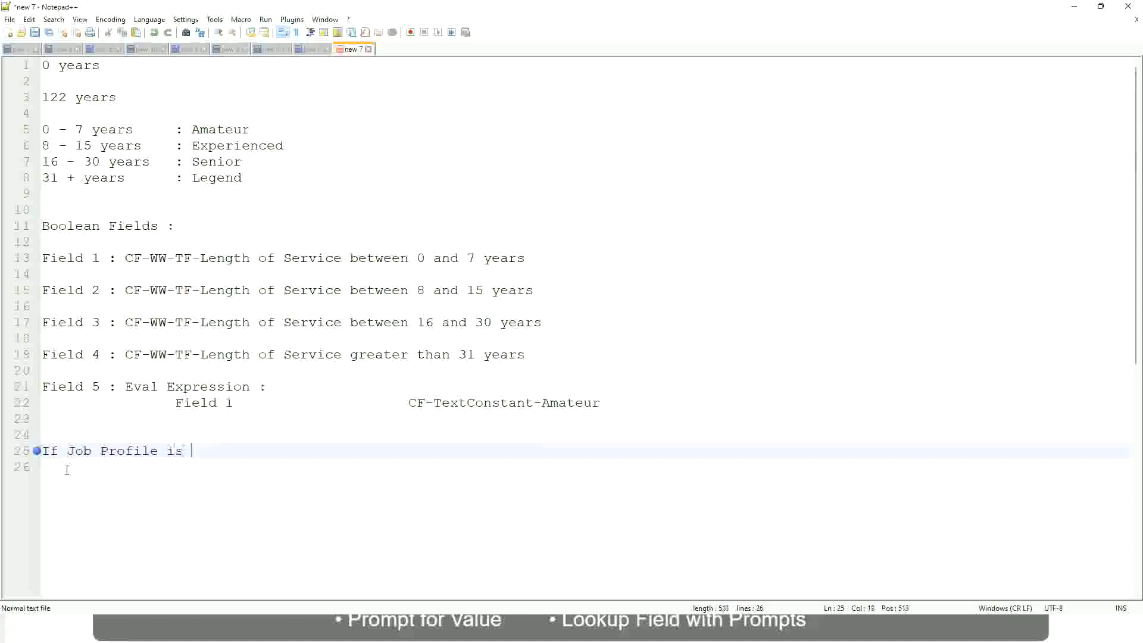
text(: Manager)
key(BackSpace)
key(BackSpace)
key(BackSpace)
key(BackSpace)
key(BackSpace)
key(BackSpace)
key(BackSpace)
key(BackSpace)
key(BackSpace)
key(BackSpace)
key(BackSpace)
key(BackSpace)
key(BackSpace)
key(BackSpace)
key(BackSpace)
key(BackSpace)
key(BackSpace)
key(BackSpace)
key(BackSpace)
key(BackSpace)
Step: Complete the line as "If Management Level is Manager or Above" with "Proposed Allowance Plan : Car Allowance" spaced further along it
text(Manage)
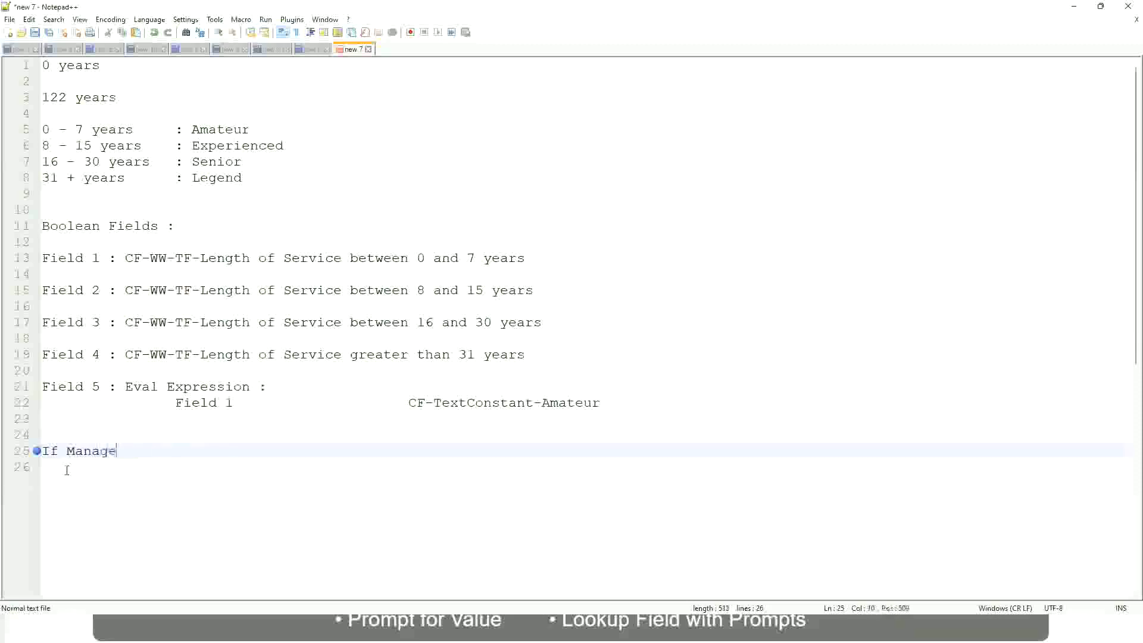
text(ment Level is Manager )
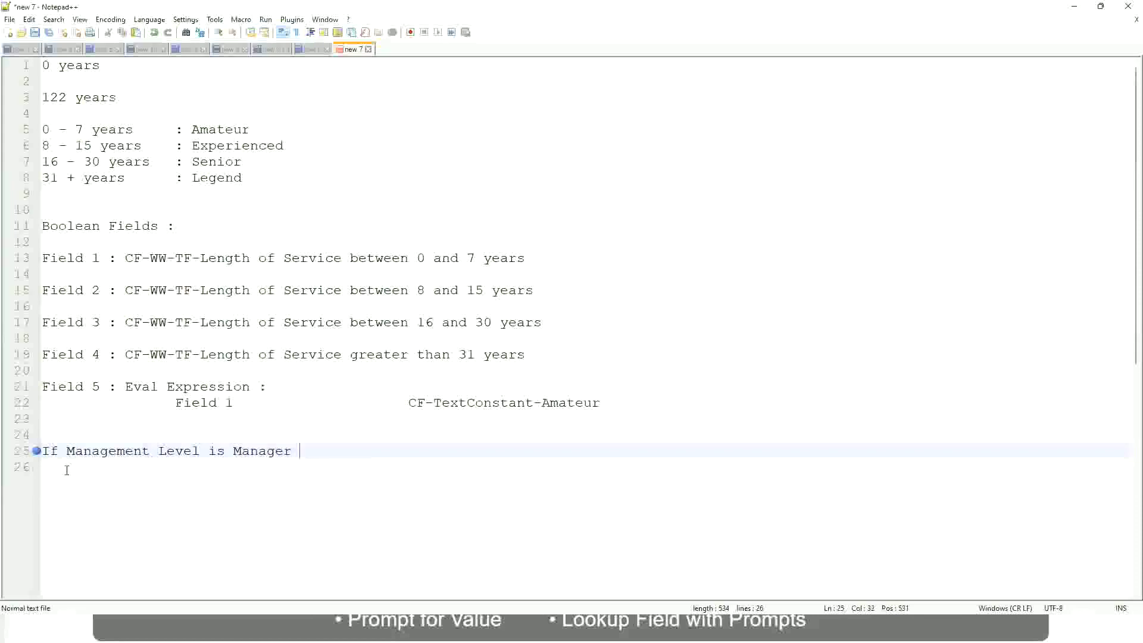
text(or Above)
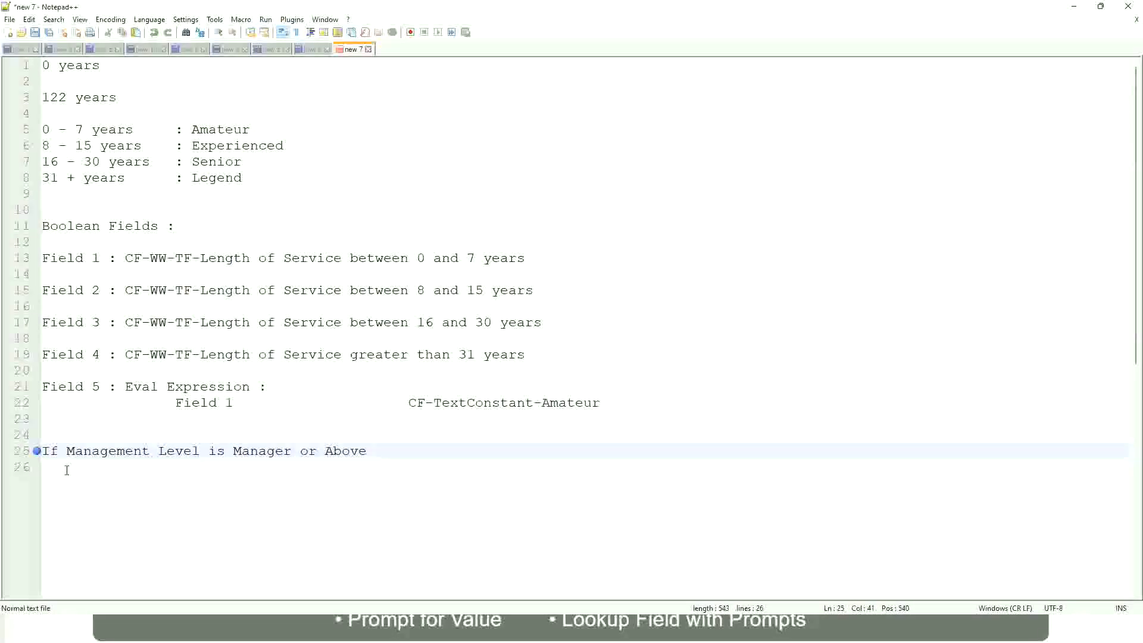
key(Tab)
key(Tab)
key(Tab)
key(Tab)
text(Proposed)
text(Allowance )
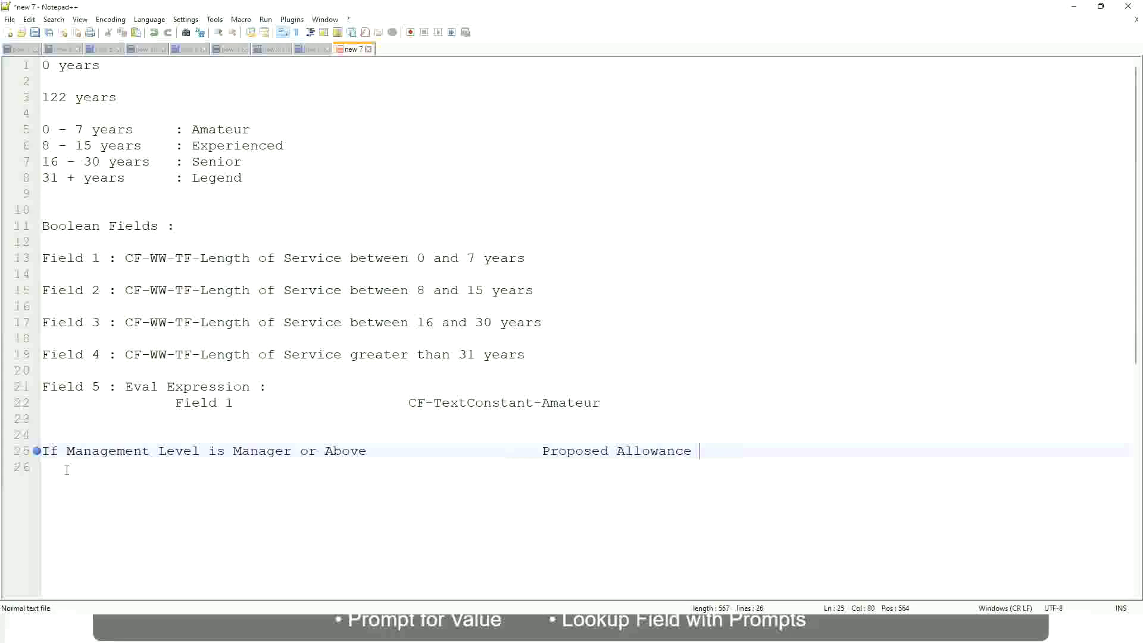
text(Plan)
text(: Car Allowance)
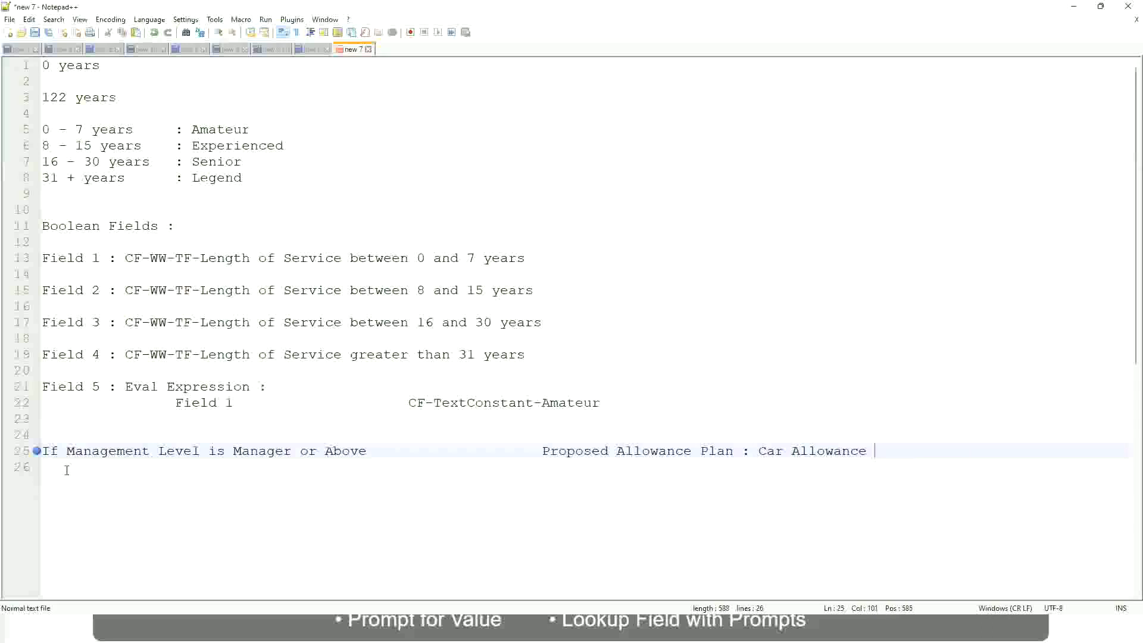
key(Return)
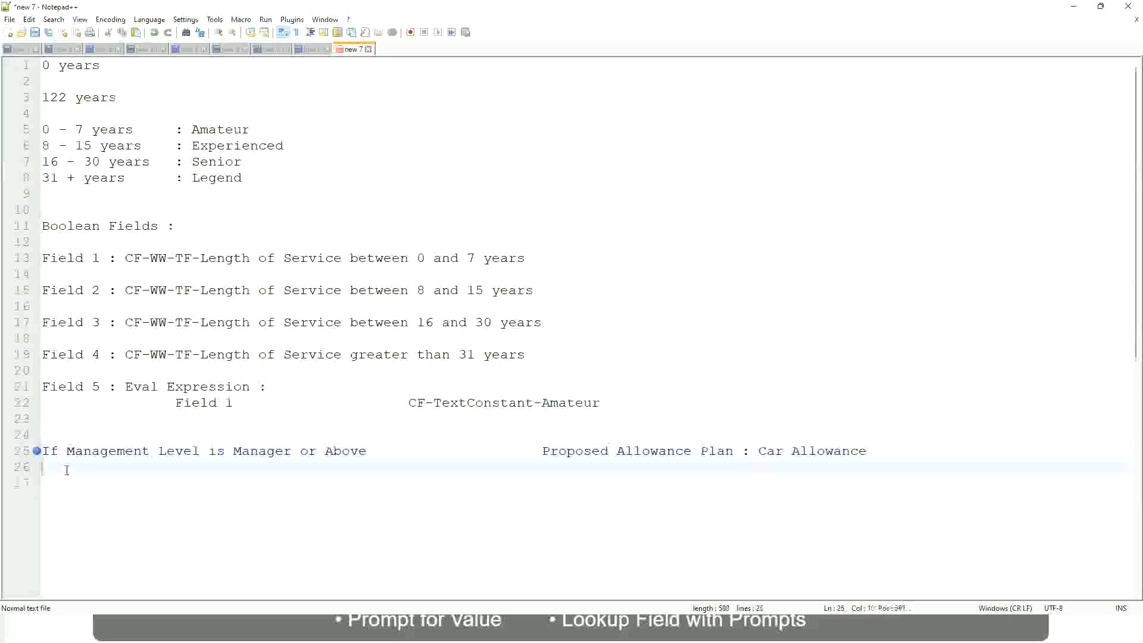
Step: Begin the second rule with "If Management Level is" and remove "or Above" from the Manager rule
text(If Management Level is)
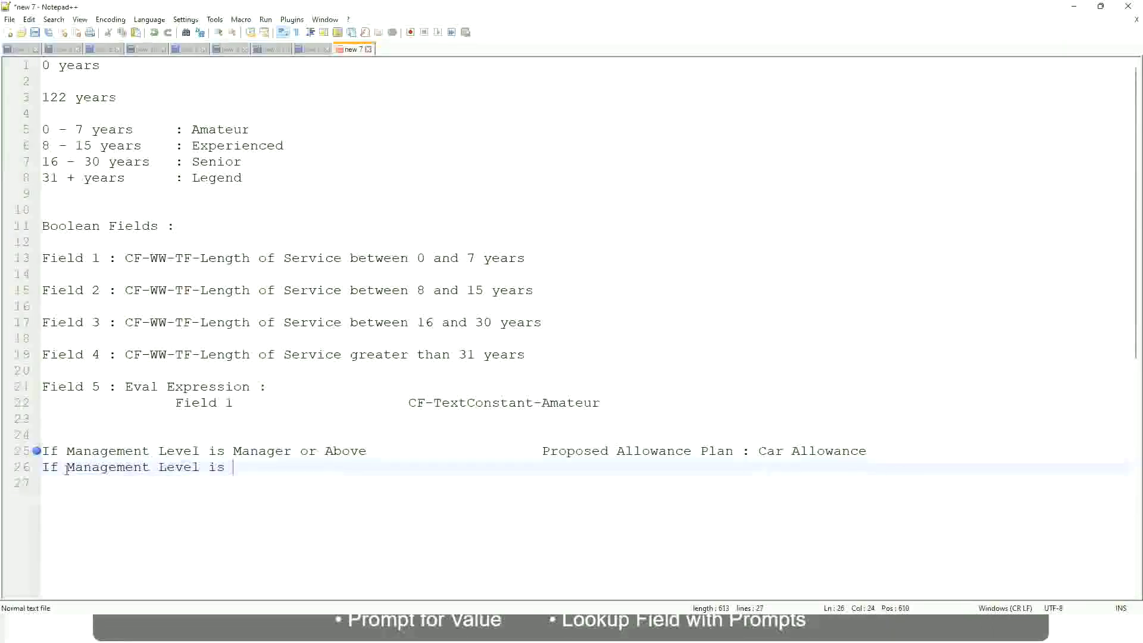
key(Up)
key(Right)
key(Right)
key(Right)
key(Right)
key(Right)
key(Right)
key(Right)
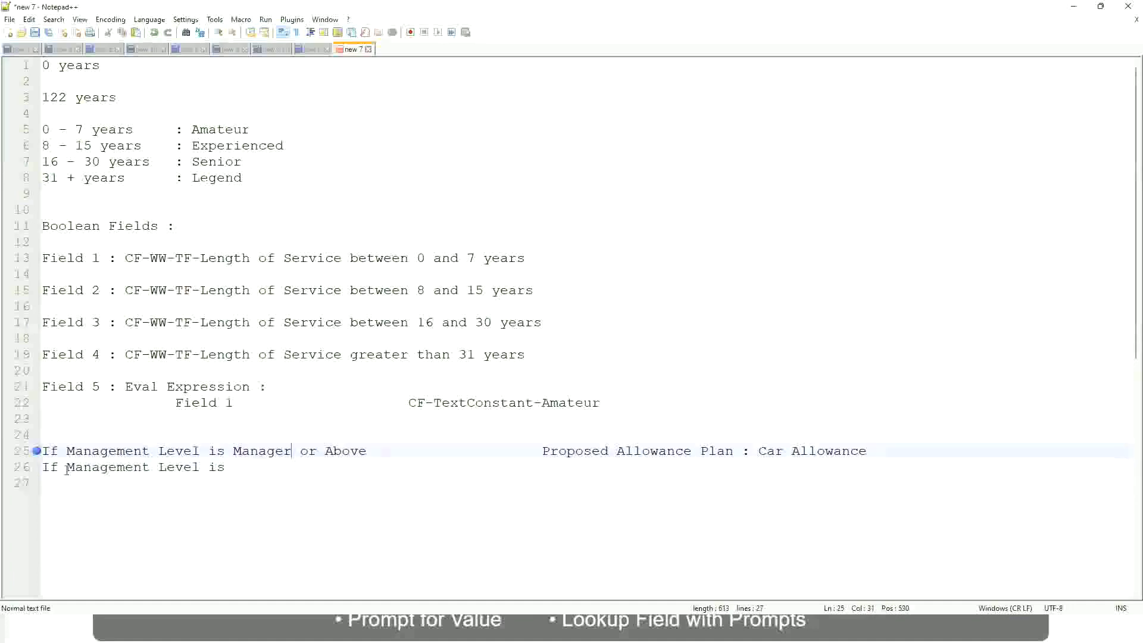
key(shift+Right)
key(shift+Right)
key(shift+Right)
key(shift+Right)
key(shift+Right)
key(shift+Right)
key(shift+Right)
key(shift+Right)
key(shift+Right)
key(Delete)
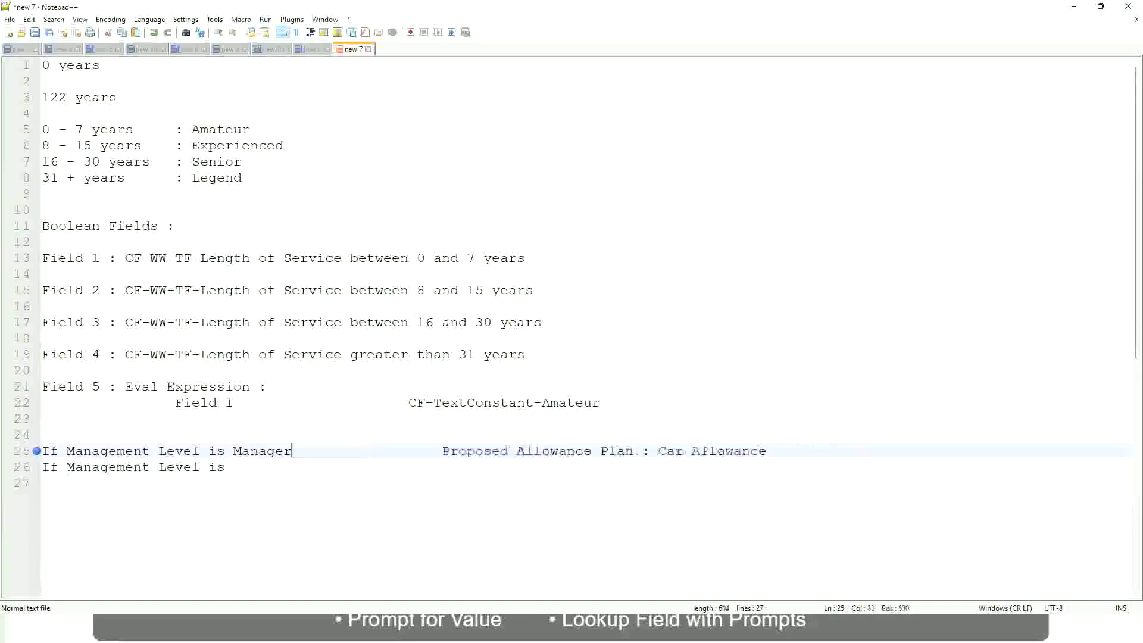
Step: Complete the second rule with the level Director and the plan Executive Allowance, aligned under the first rule's plan text
key(Down)
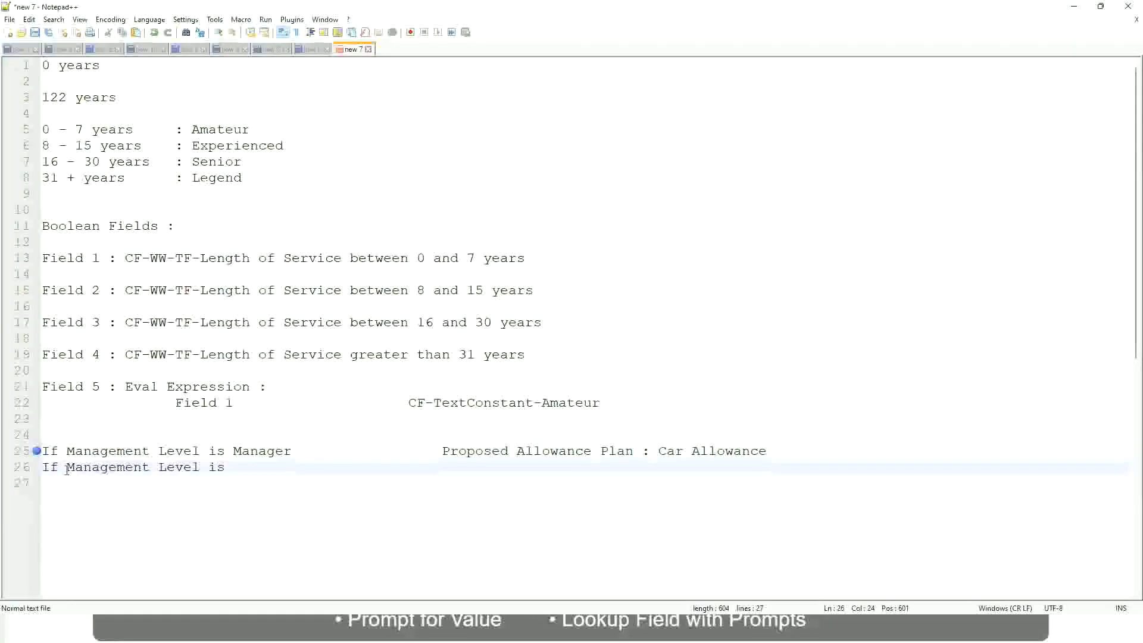
text(Director)
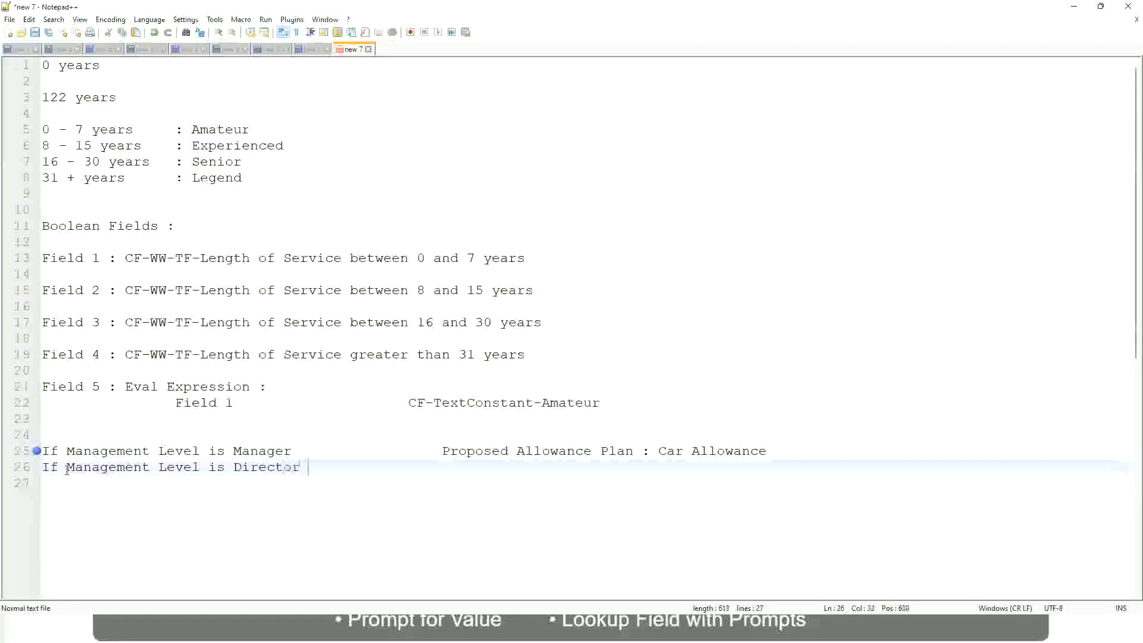
key(Tab)
key(Tab)
key(Tab)
key(Tab)
key(Tab)
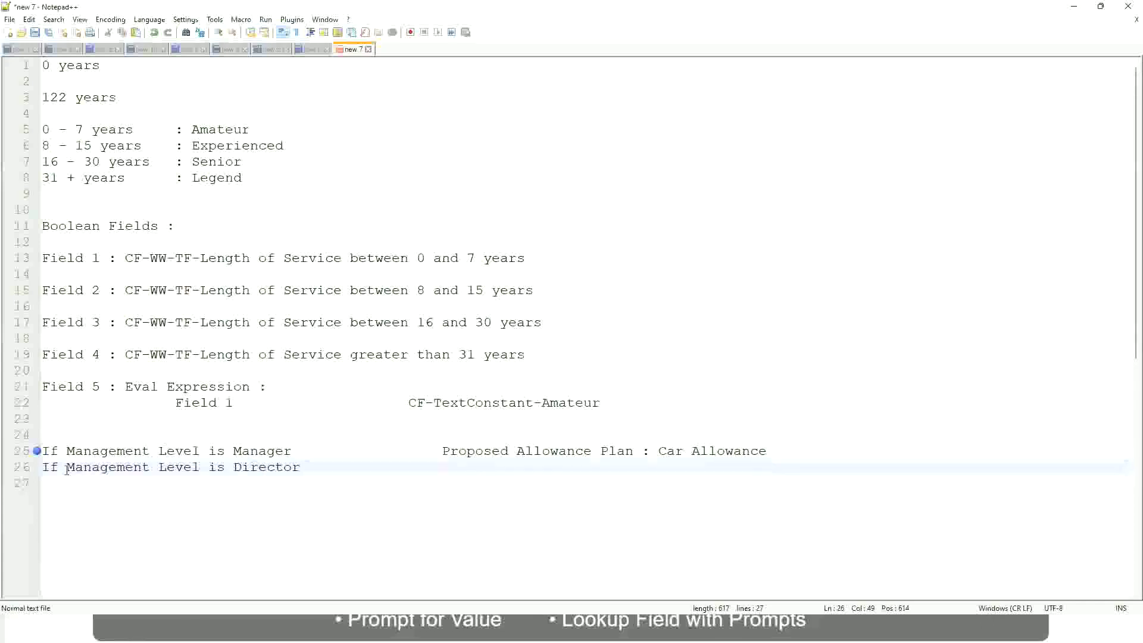
text(Executive Allo)
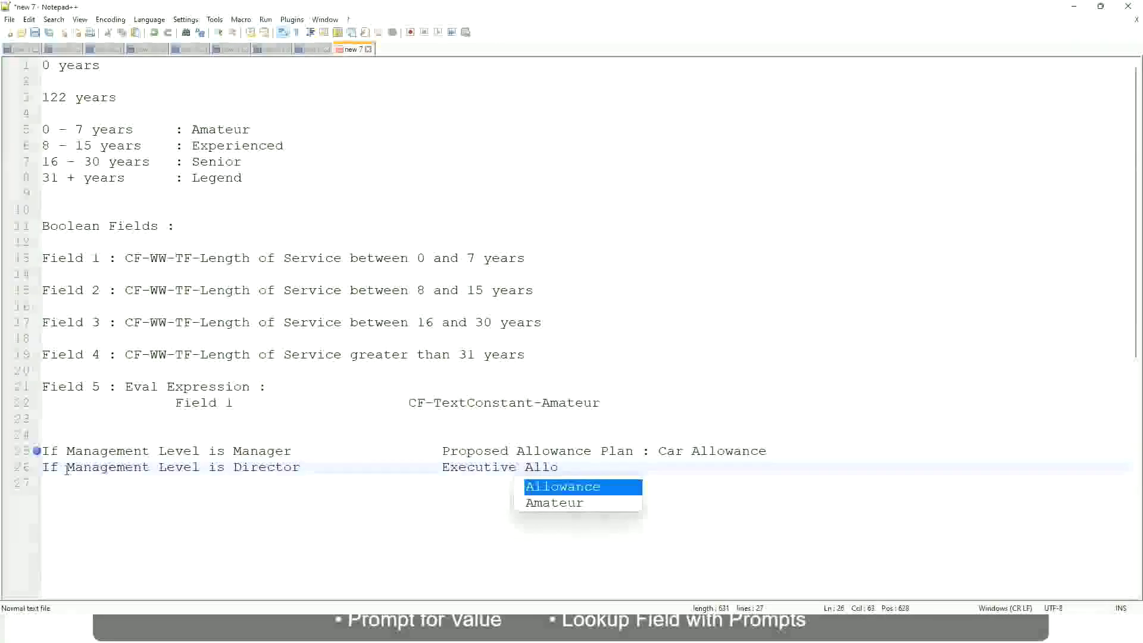
key(Return)
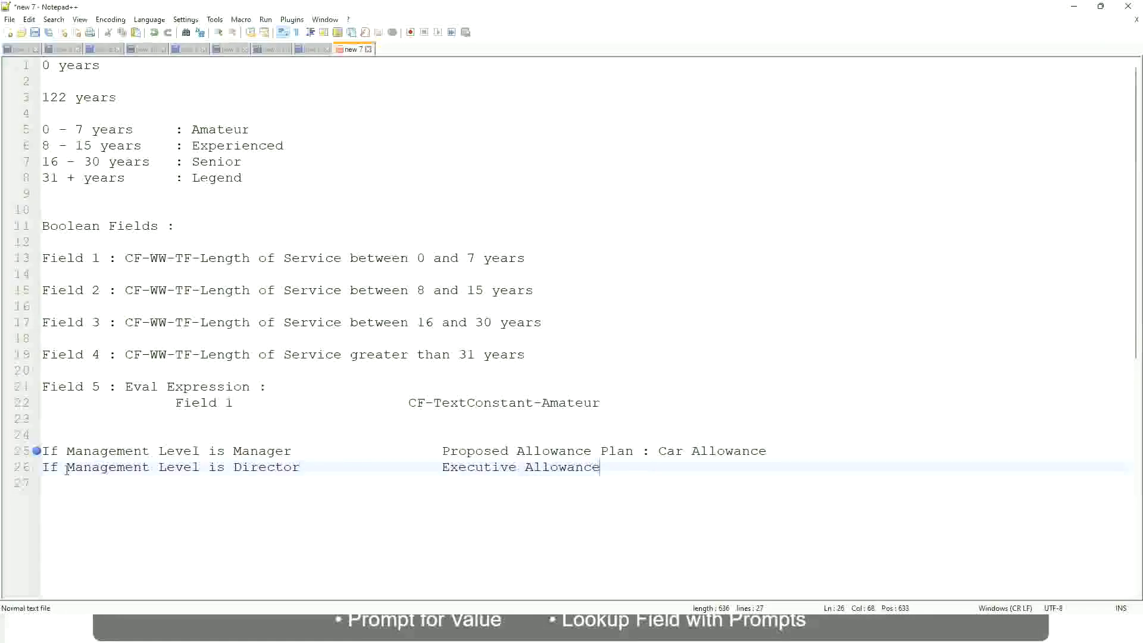
Step: Begin a third rule on a new line with "If Management Level is"
key(Return)
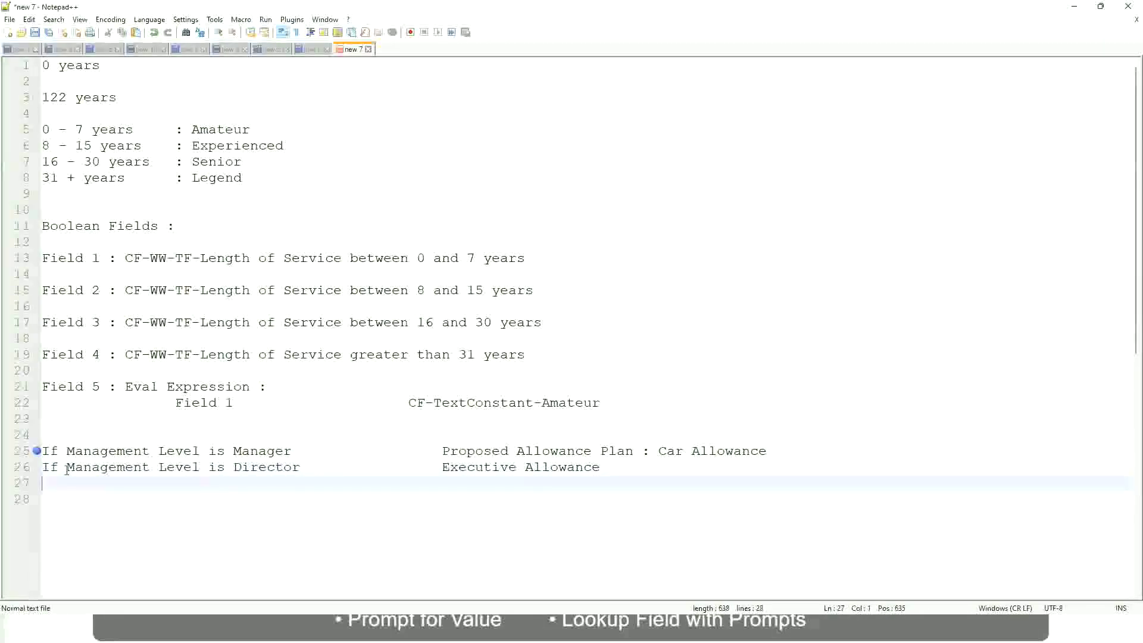
text(If Management)
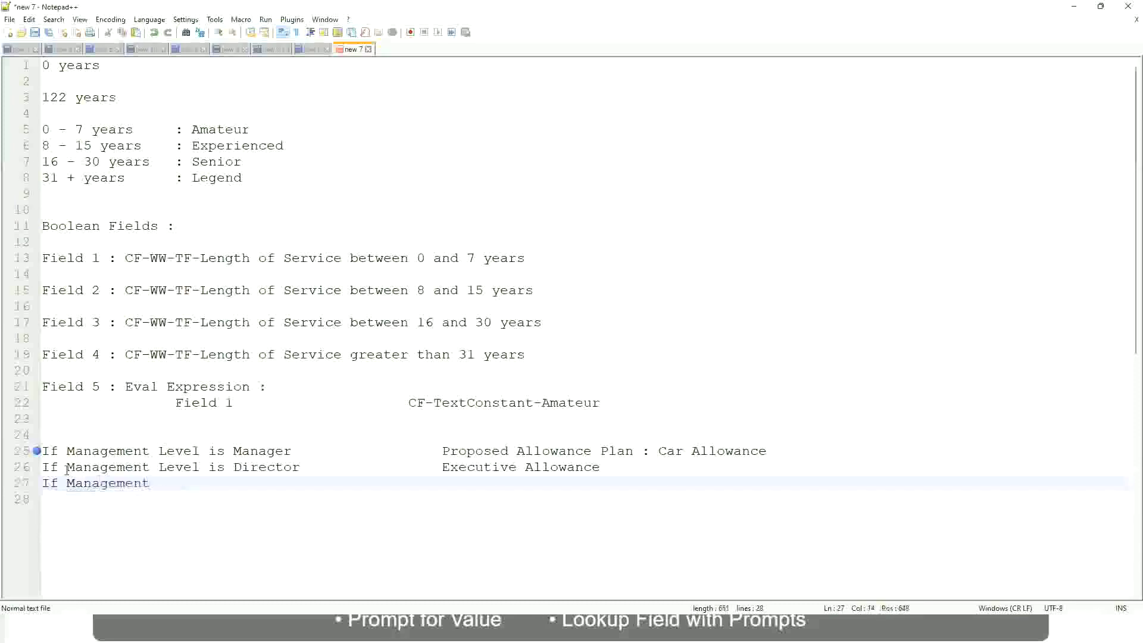
text( le)
key(BackSpace)
key(BackSpace)
text(le)
key(BackSpace)
key(BackSpace)
text(Le)
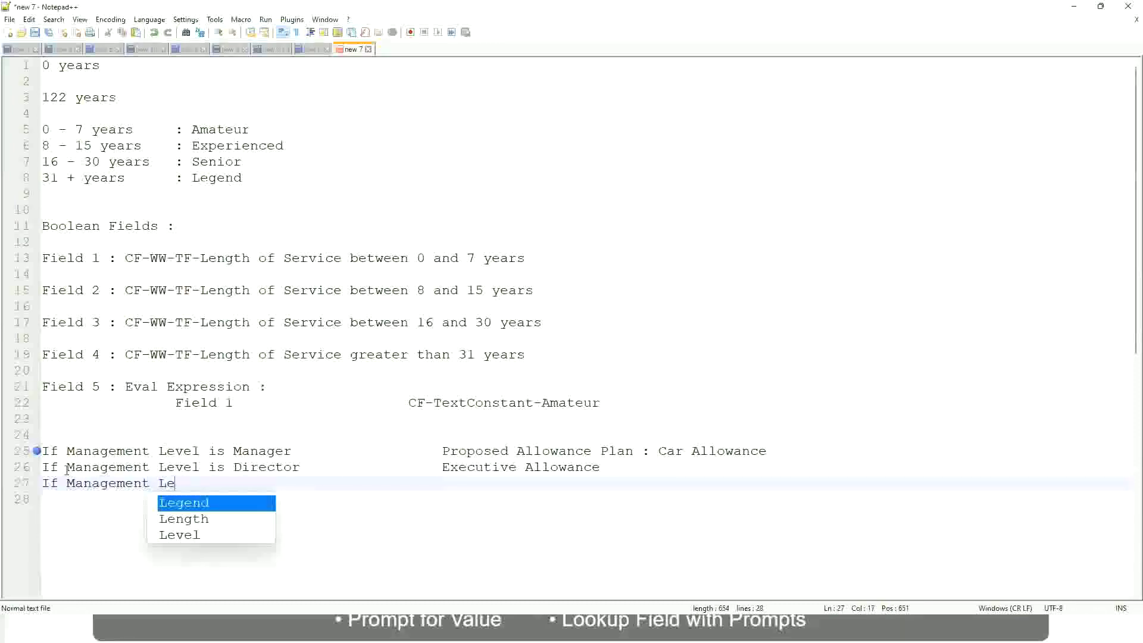
key(Down)
key(Down)
key(Return)
text(is )
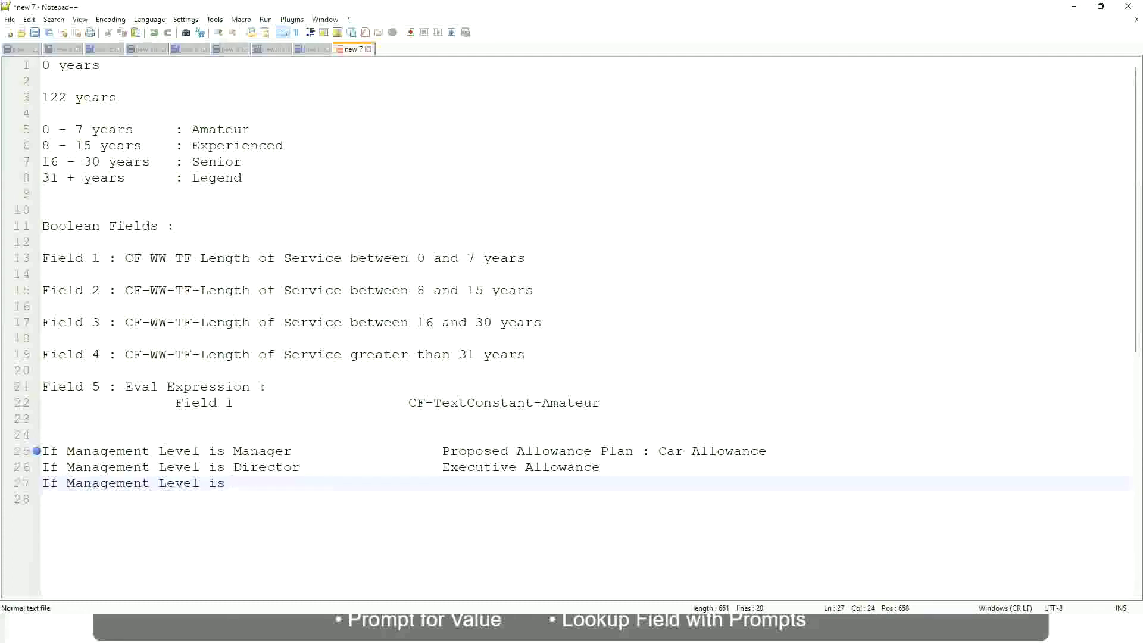
Step: Complete the third rule with the level CEO and the plan "CEO Allowance", aligned under the plan text of the rules above
text(CEO)
key(Tab)
key(Tab)
key(Tab)
key(Tab)
text(CEO Allowance)
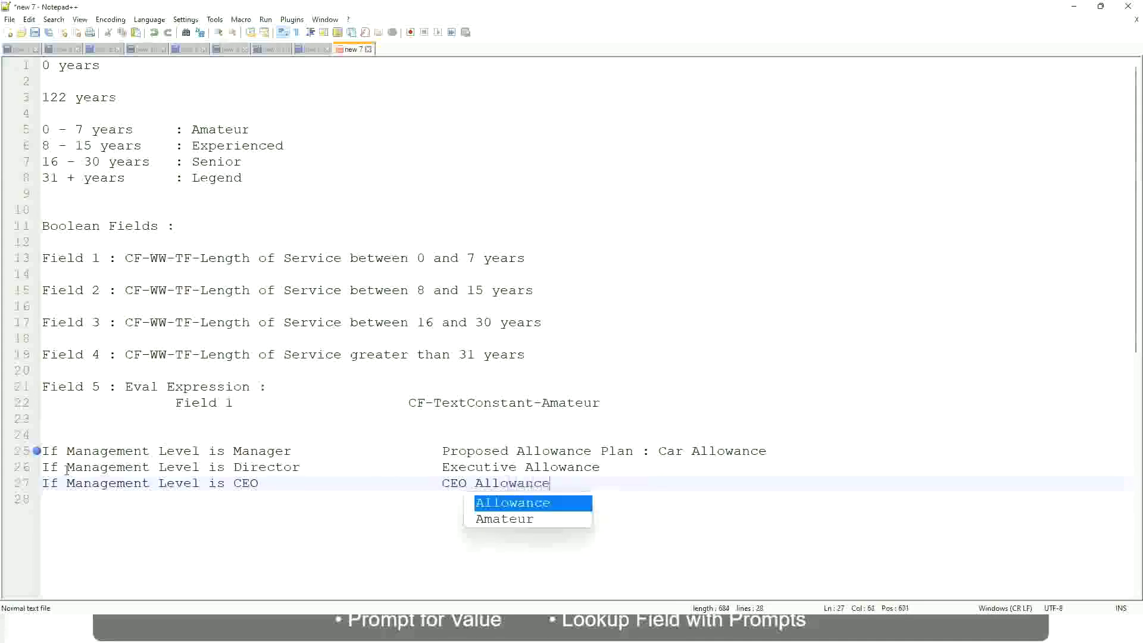
key(Escape)
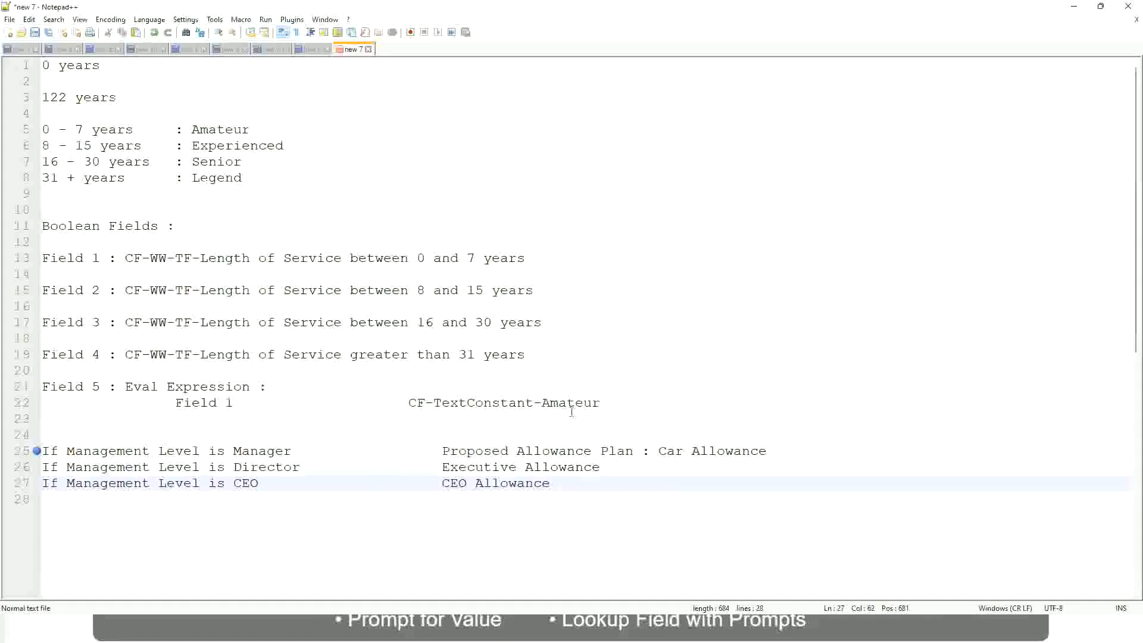
click(658, 451)
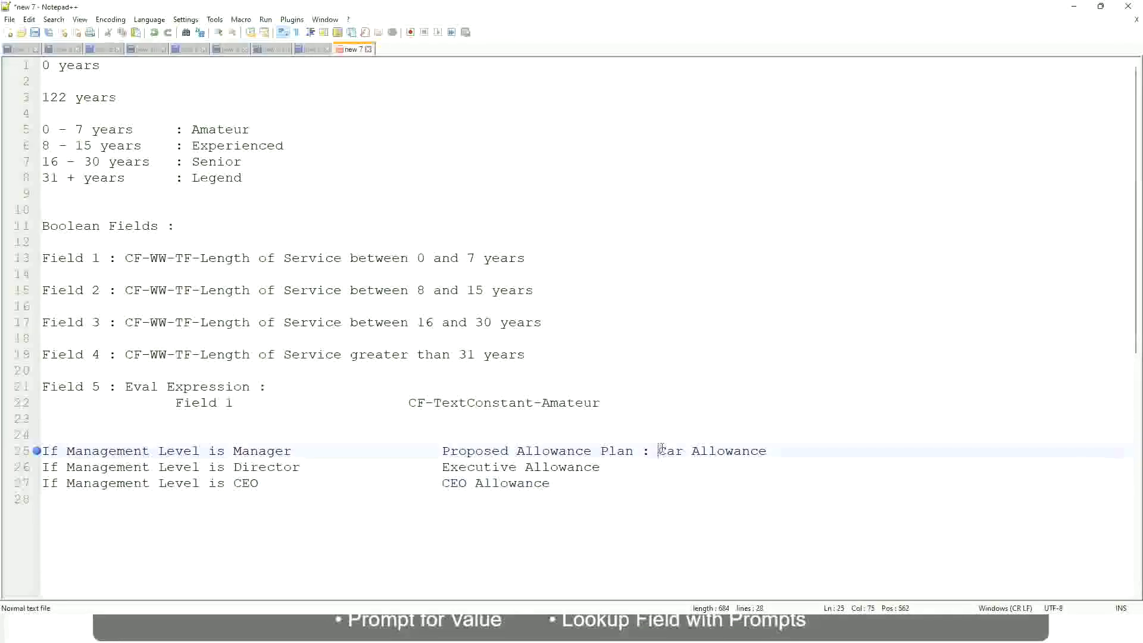
drag(658, 450, 768, 448)
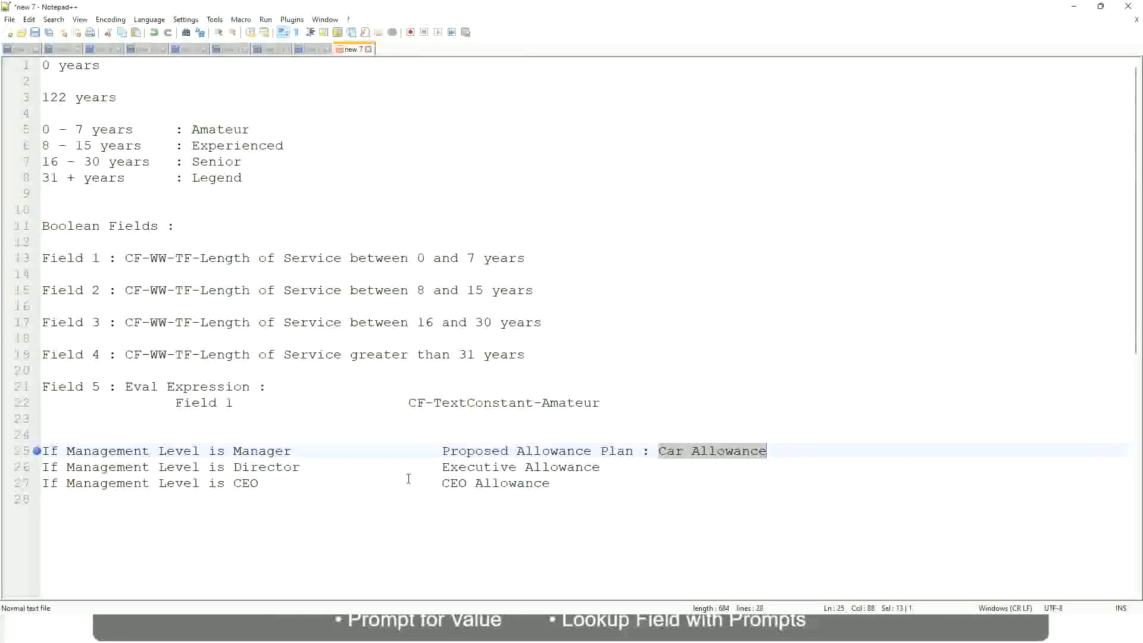
click(523, 451)
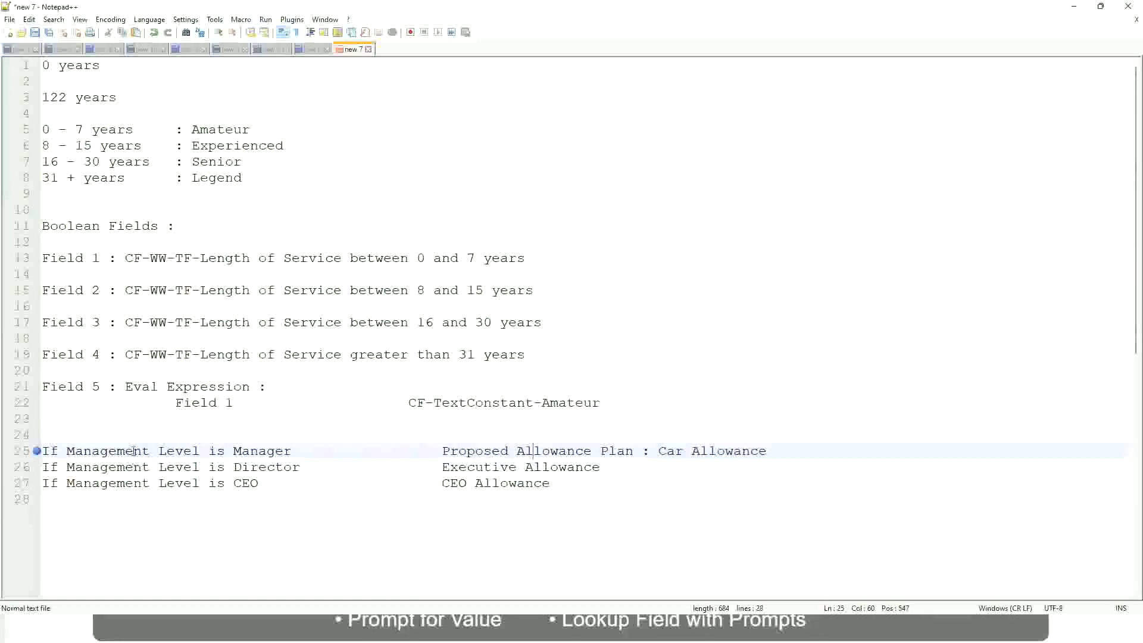
click(233, 451)
Step: Replace the Manager rule's "Proposed Allowance Plan : Car Allowance" text with "First Line Manager"
drag(442, 451, 783, 446)
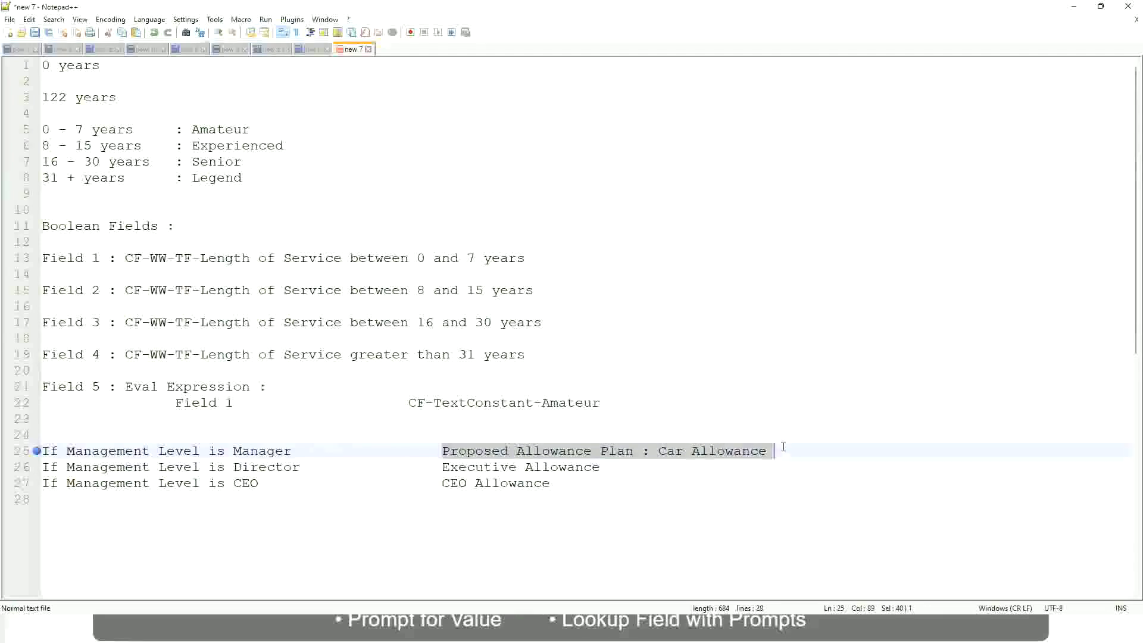
text(Managers)
key(BackSpace)
key(BackSpace)
key(BackSpace)
key(BackSpace)
key(BackSpace)
key(BackSpace)
key(BackSpace)
key(BackSpace)
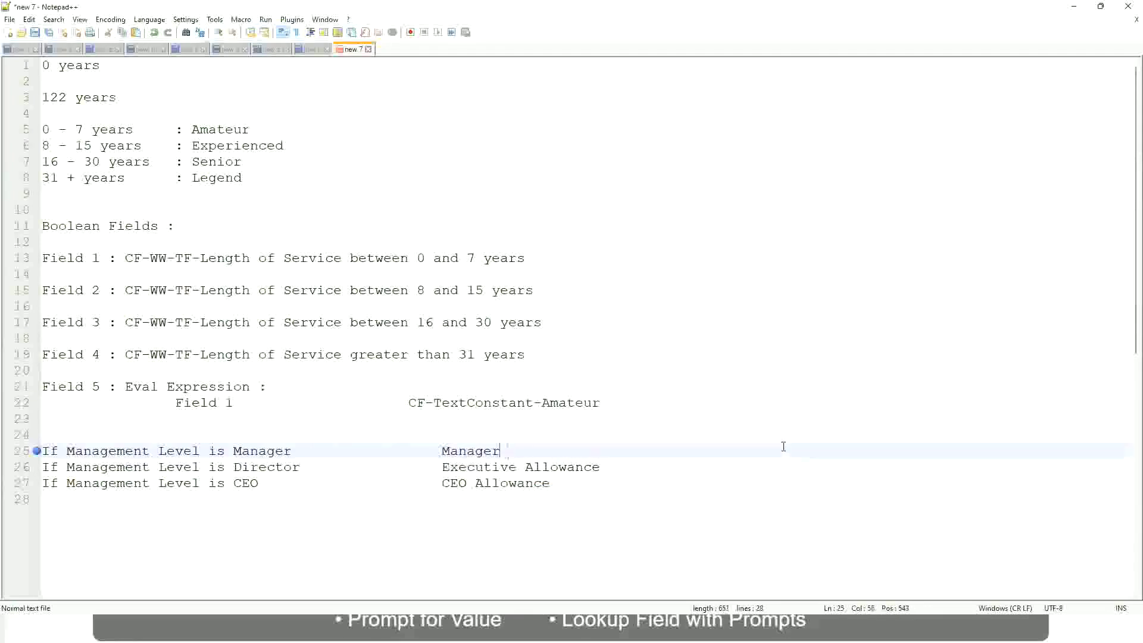
text(First Line Ma)
text(nager)
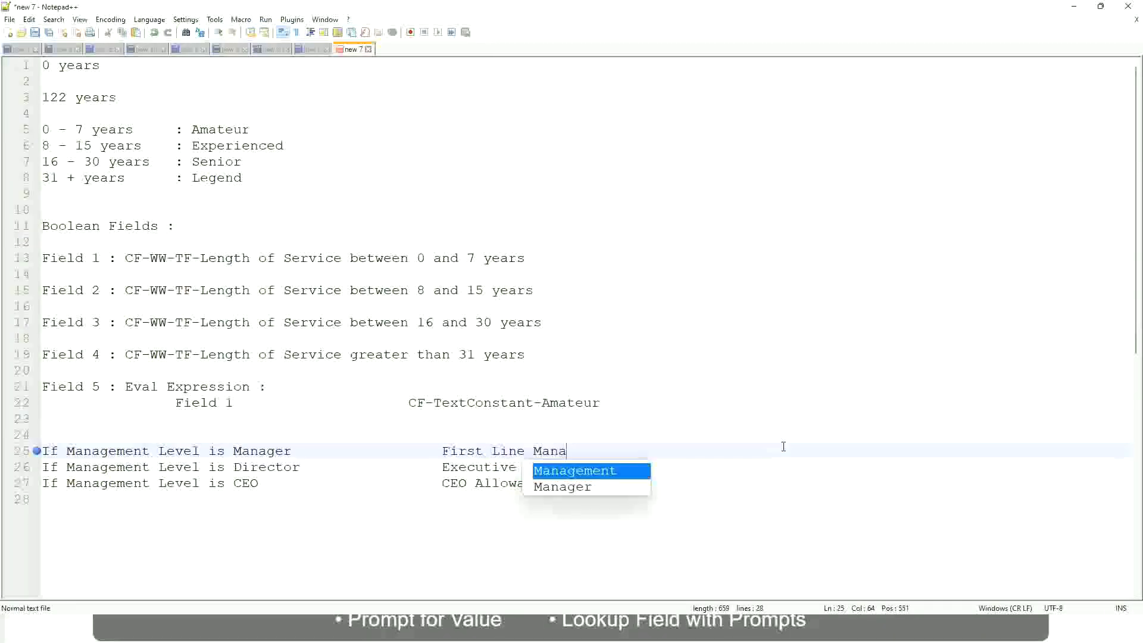
Step: Insert "Name of the" before "First Line Manager" in the Manager rule
key(Left)
key(Left)
key(Left)
key(Left)
key(Left)
key(Left)
key(Left)
key(Left)
key(Left)
key(Left)
key(Left)
key(Left)
key(Left)
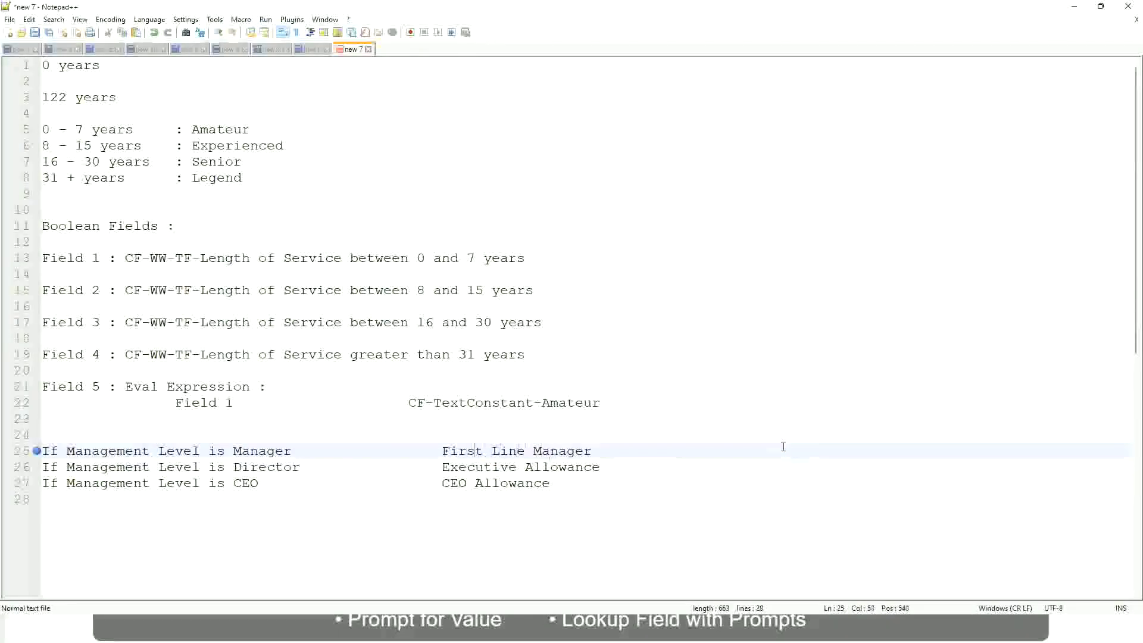
text(Name of the)
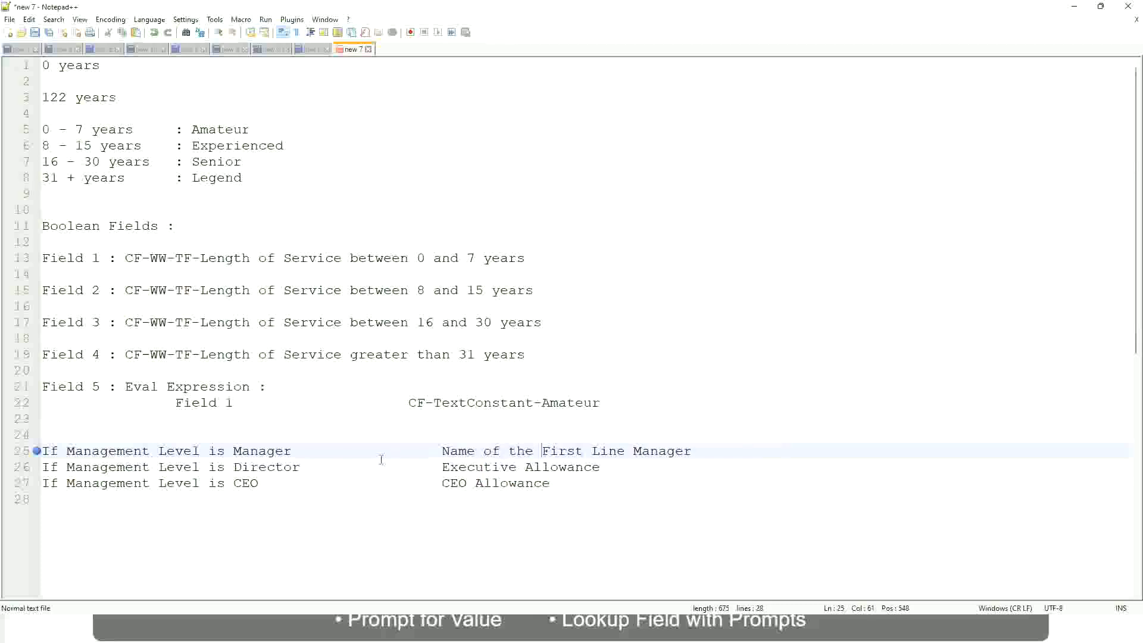
Step: Replace "Executive Allowance" in the Director rule with "Name of"
drag(441, 468, 600, 468)
text(Name )
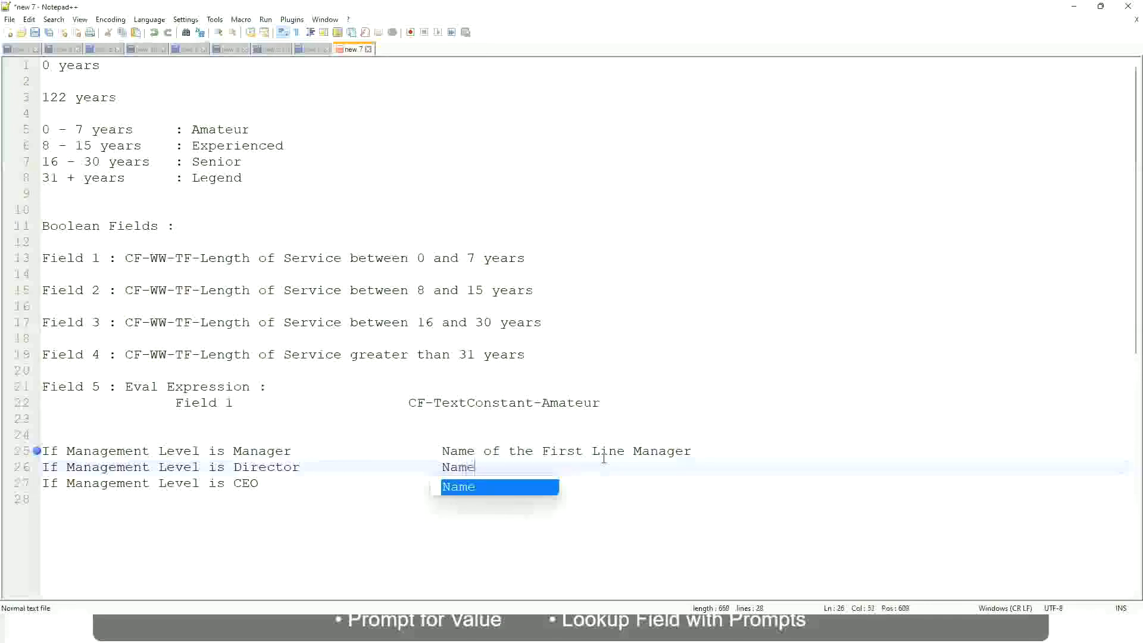
text(of )
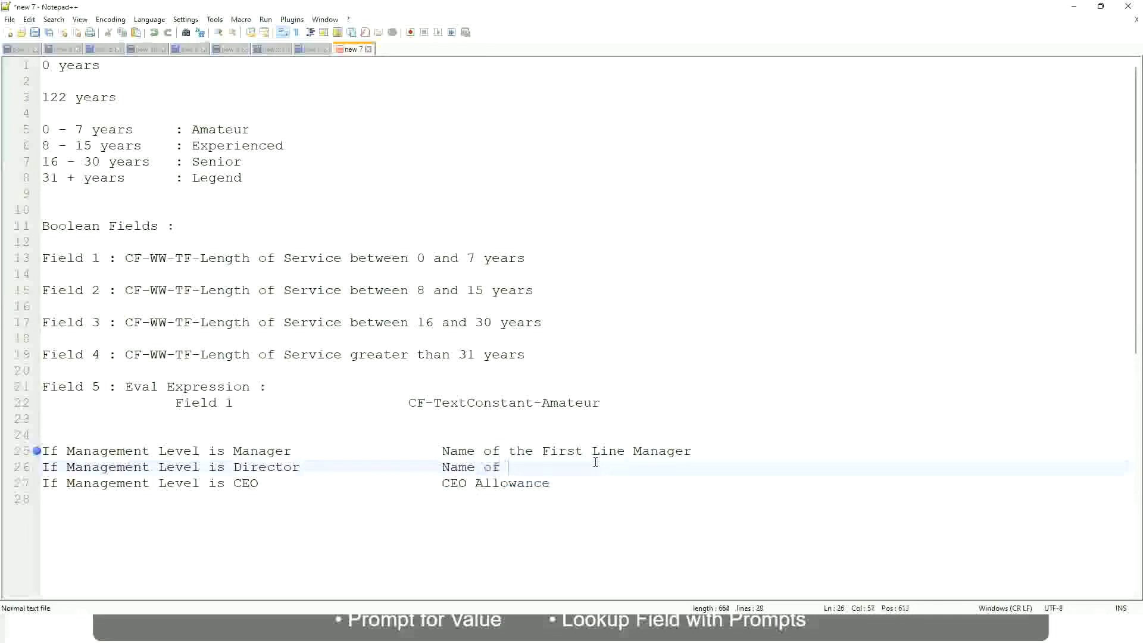
text(Fir)
key(Return)
key(BackSpace)
key(BackSpace)
key(BackSpace)
key(BackSpace)
key(BackSpace)
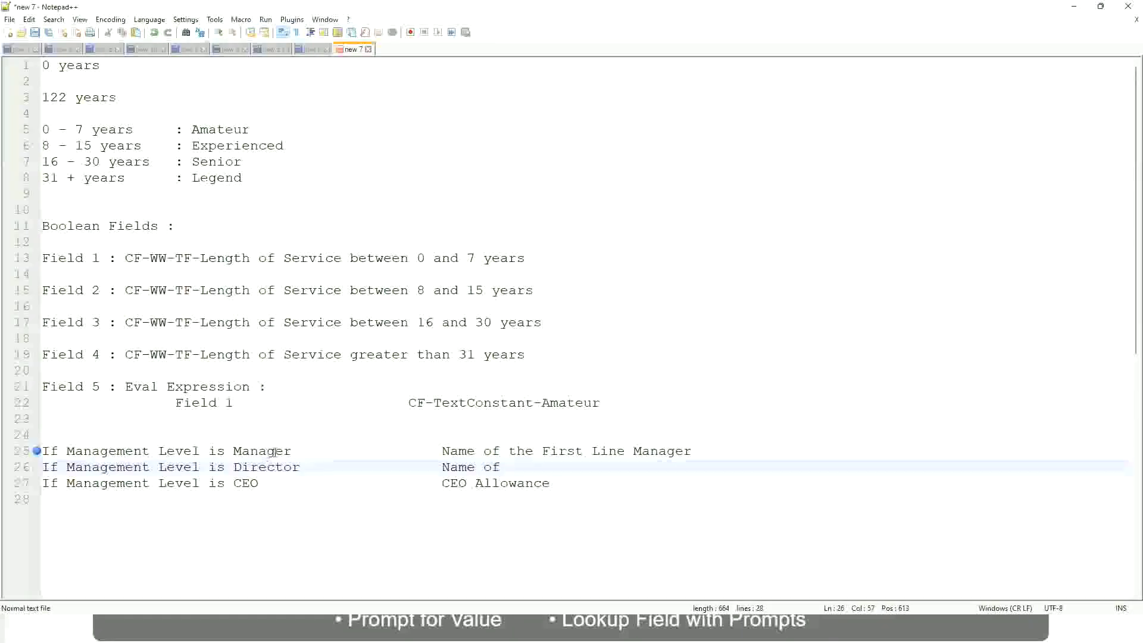
Step: Change "First" to "Second" in the Manager rule and complete the Director rule's result as "Name of Manager"
double_click(560, 451)
text(Second)
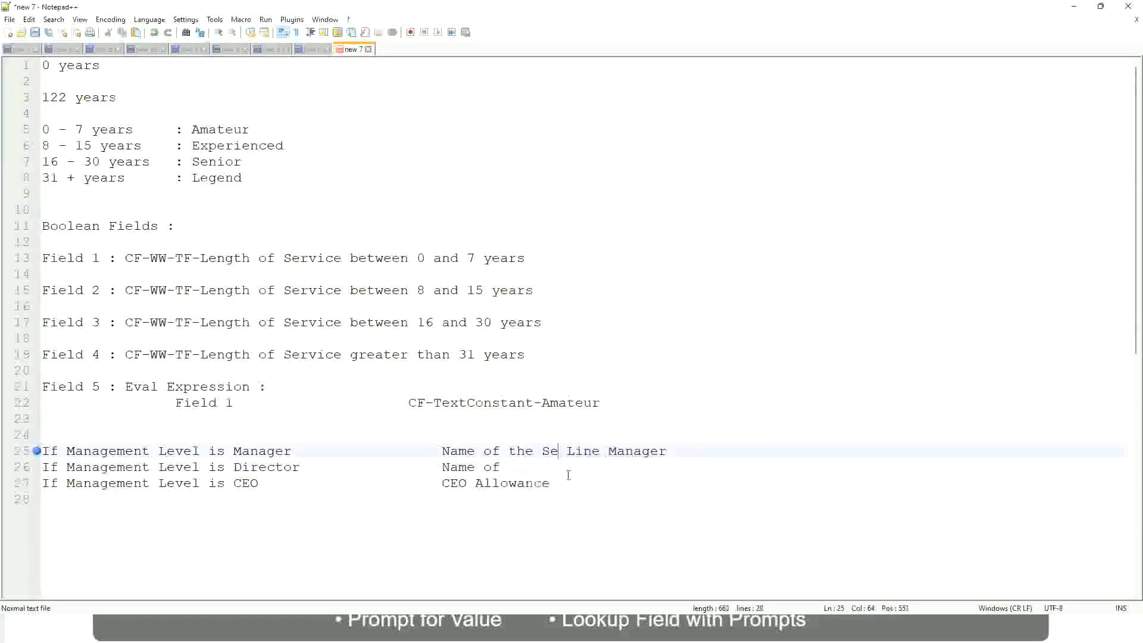
key(BackSpace)
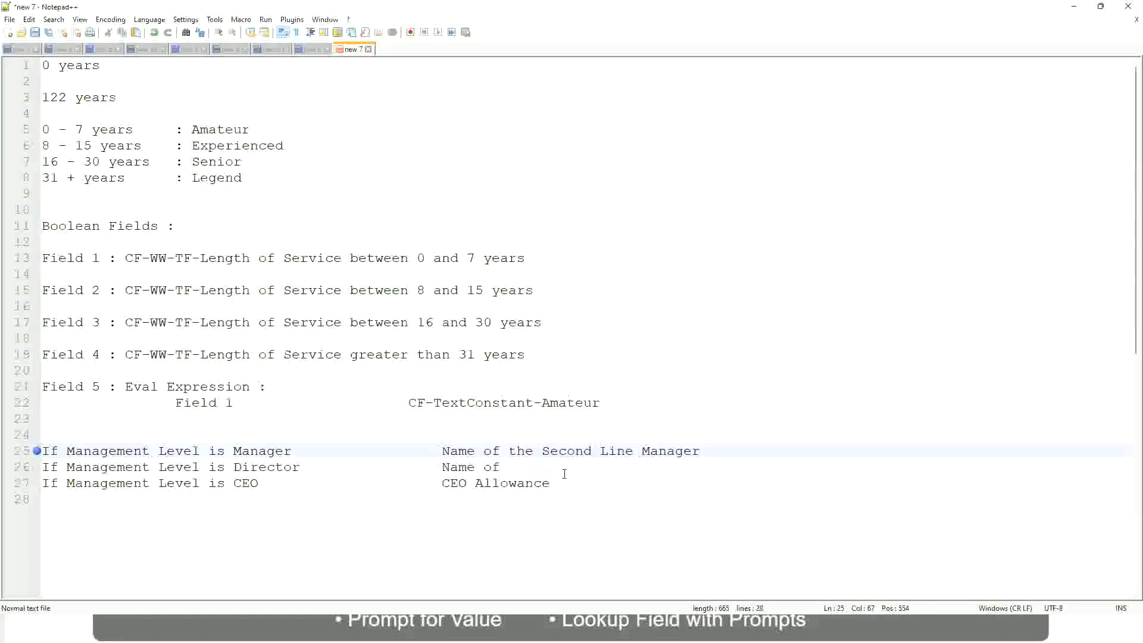
click(518, 466)
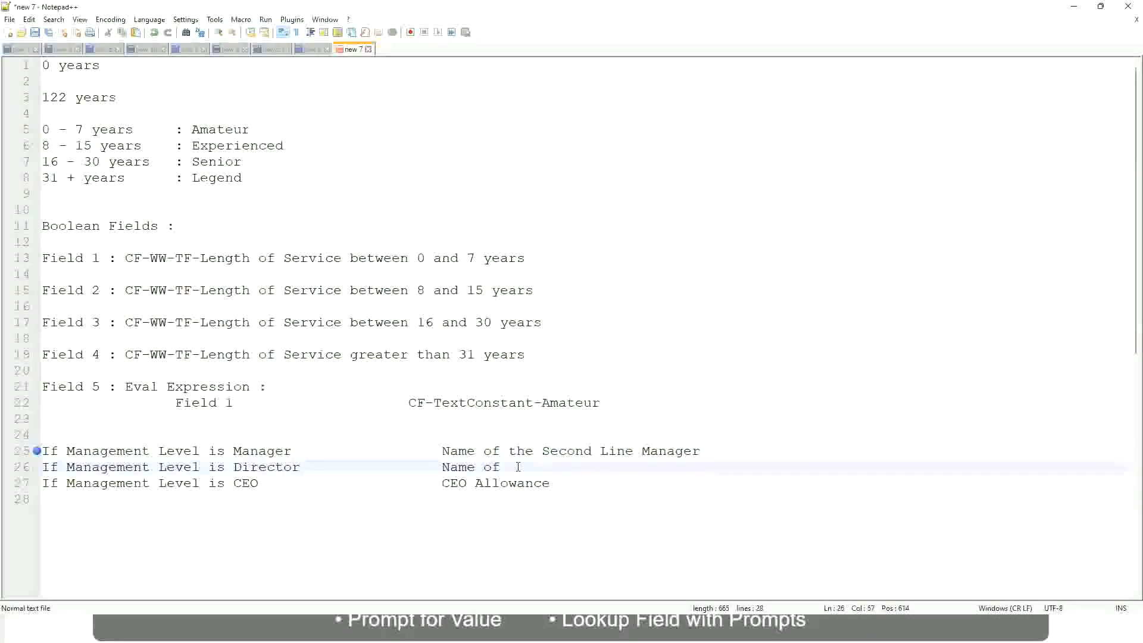
text(Manager)
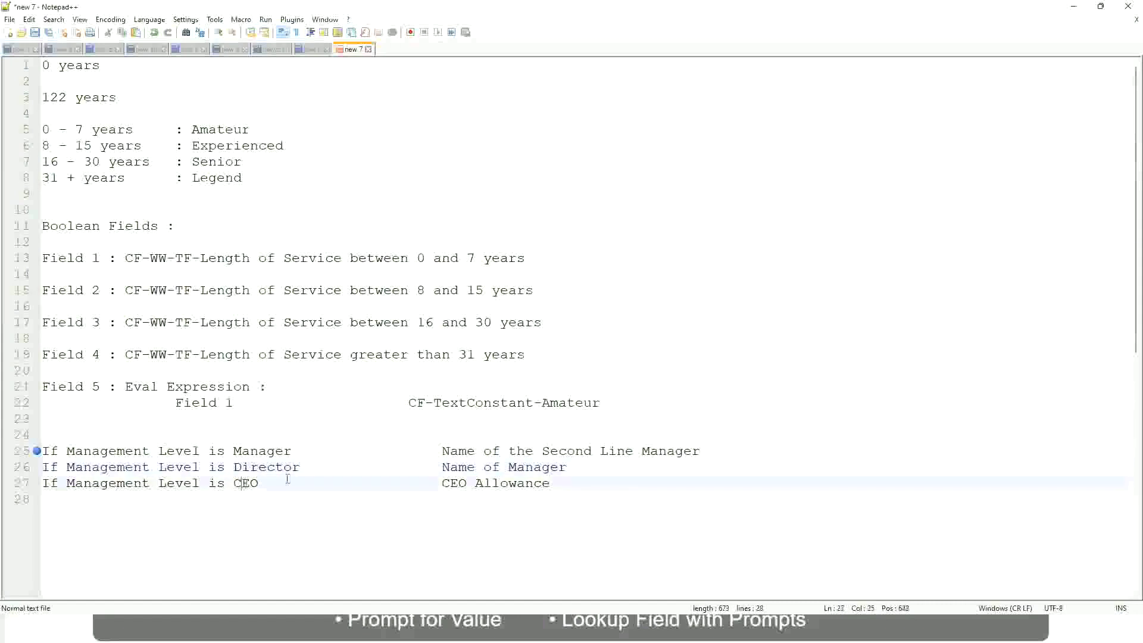
Step: Replace "CEO Allowance" in the CEO rule with "name of CEO/Himself/Herself"
drag(440, 482, 565, 483)
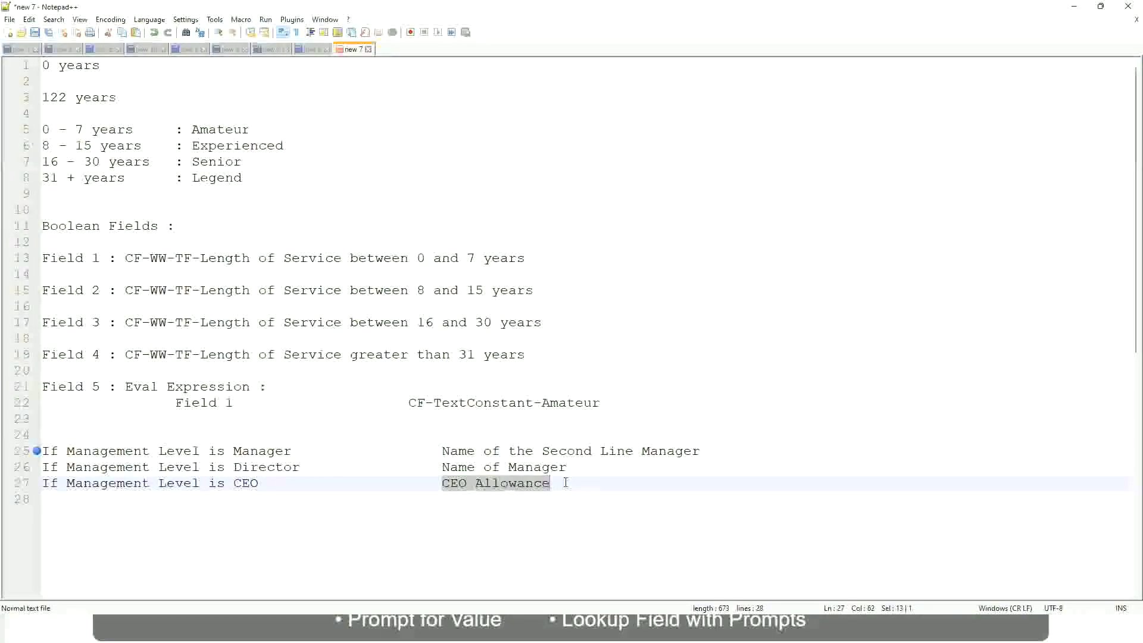
text(name of CEO )
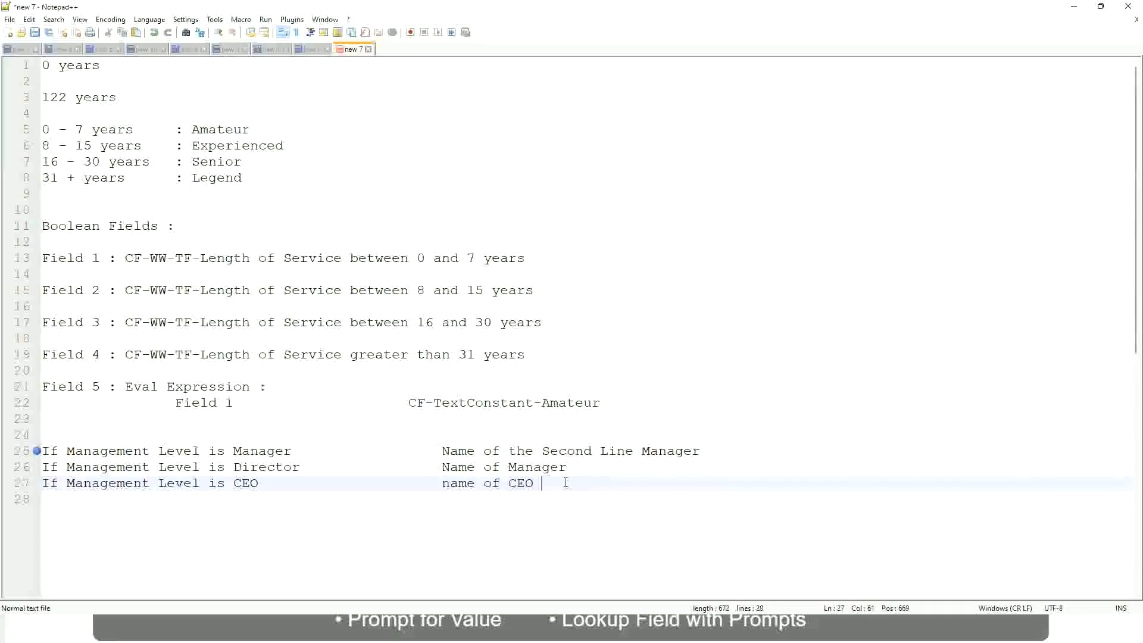
text(/Himself/Herself)
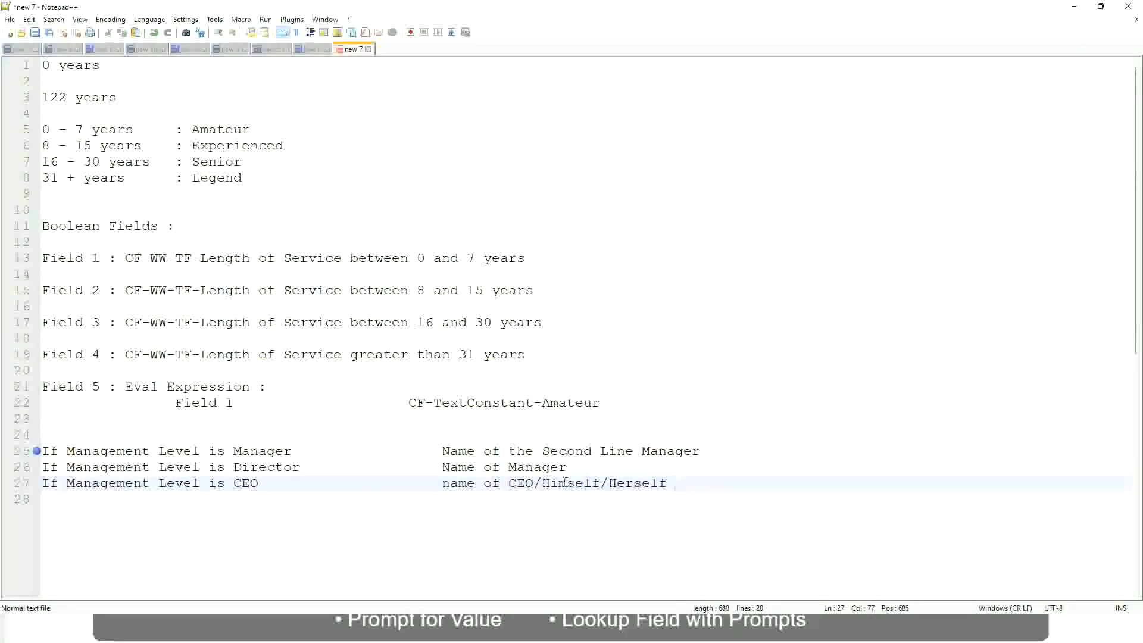
Step: Review the three management-level rules and the name each returns, especially the Manager rule
click(418, 489)
click(124, 452)
click(175, 453)
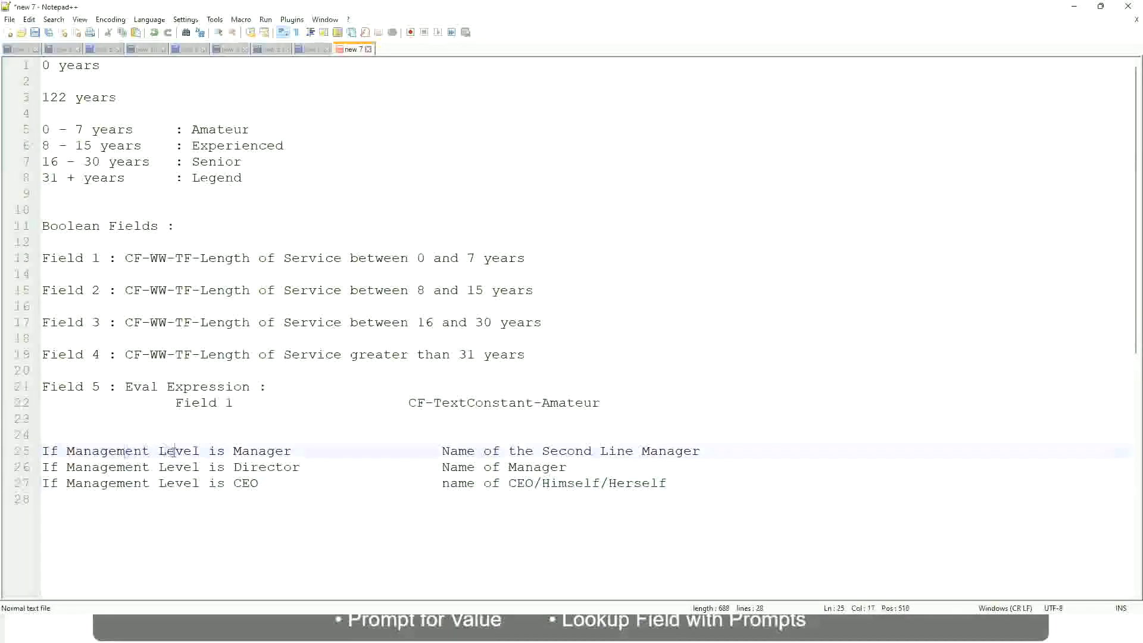
click(266, 452)
click(234, 467)
click(283, 467)
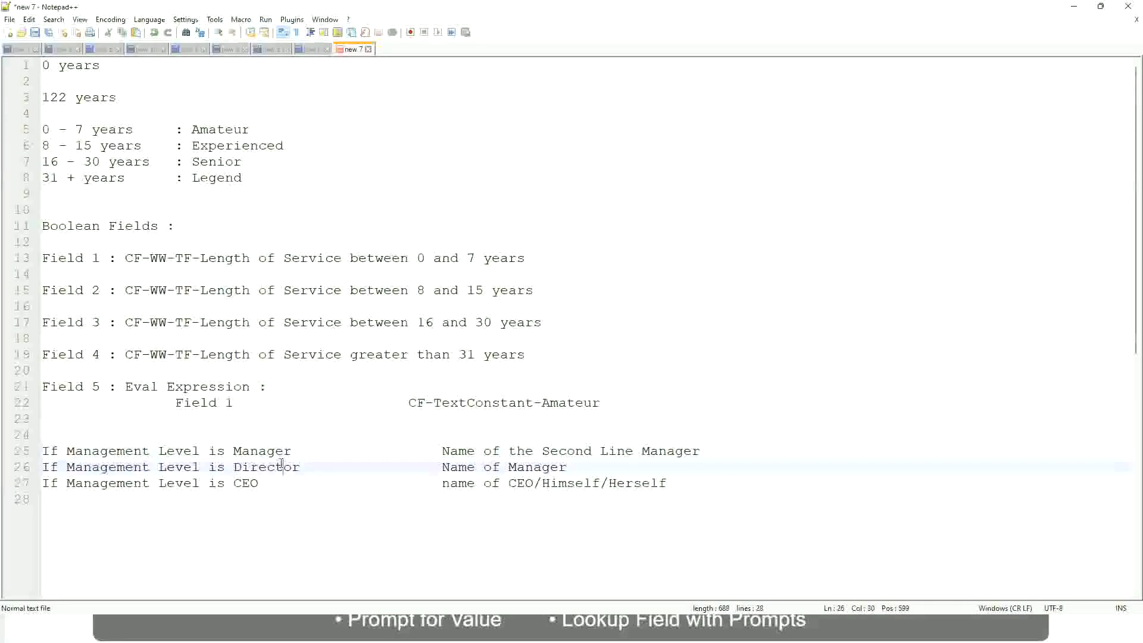
click(568, 468)
click(256, 468)
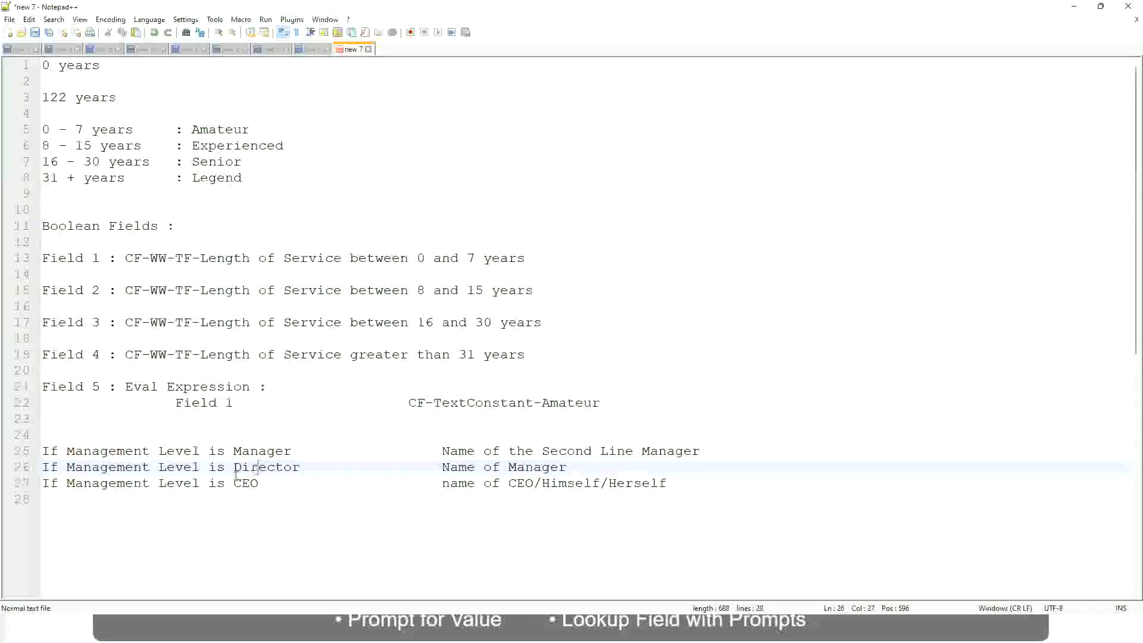
click(247, 484)
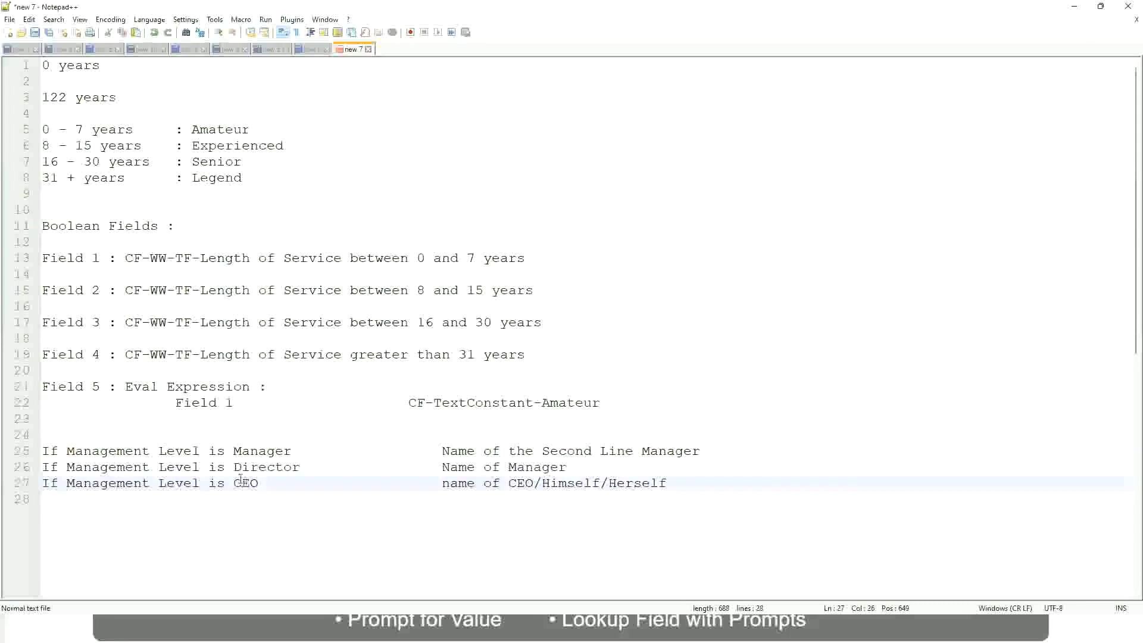
click(534, 487)
click(672, 483)
drag(684, 477, 36, 452)
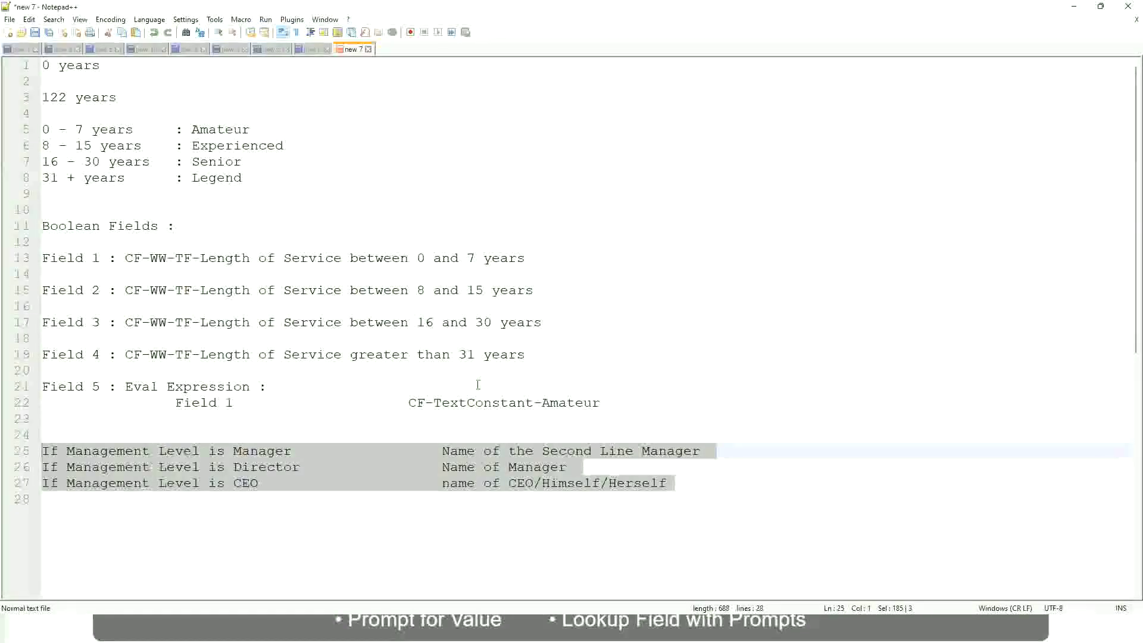
click(483, 451)
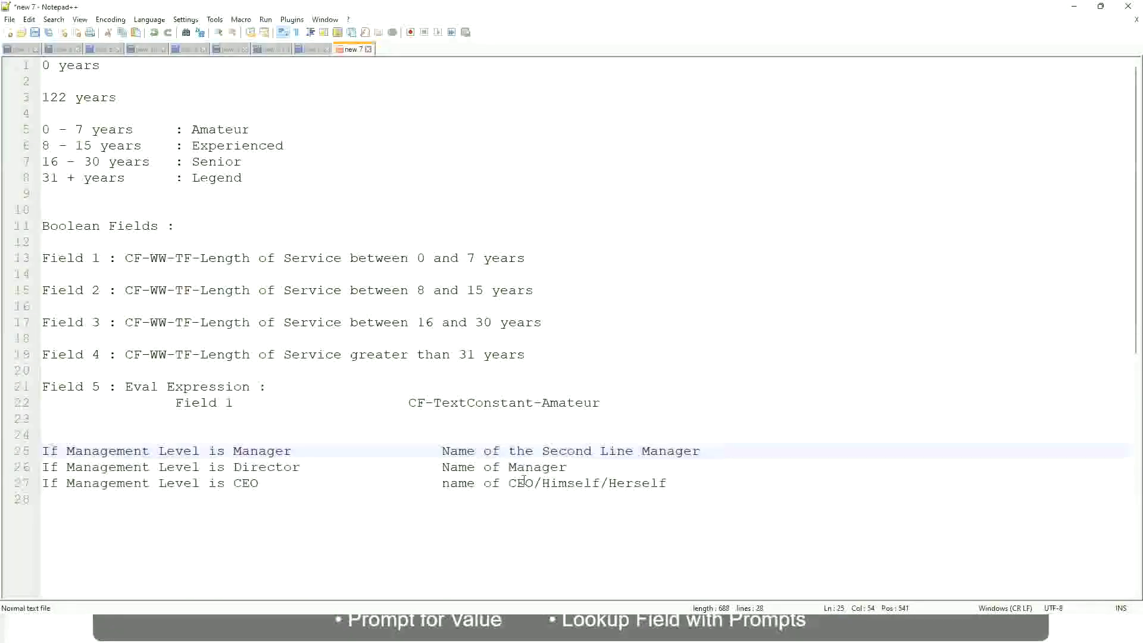
click(441, 450)
drag(441, 450, 701, 450)
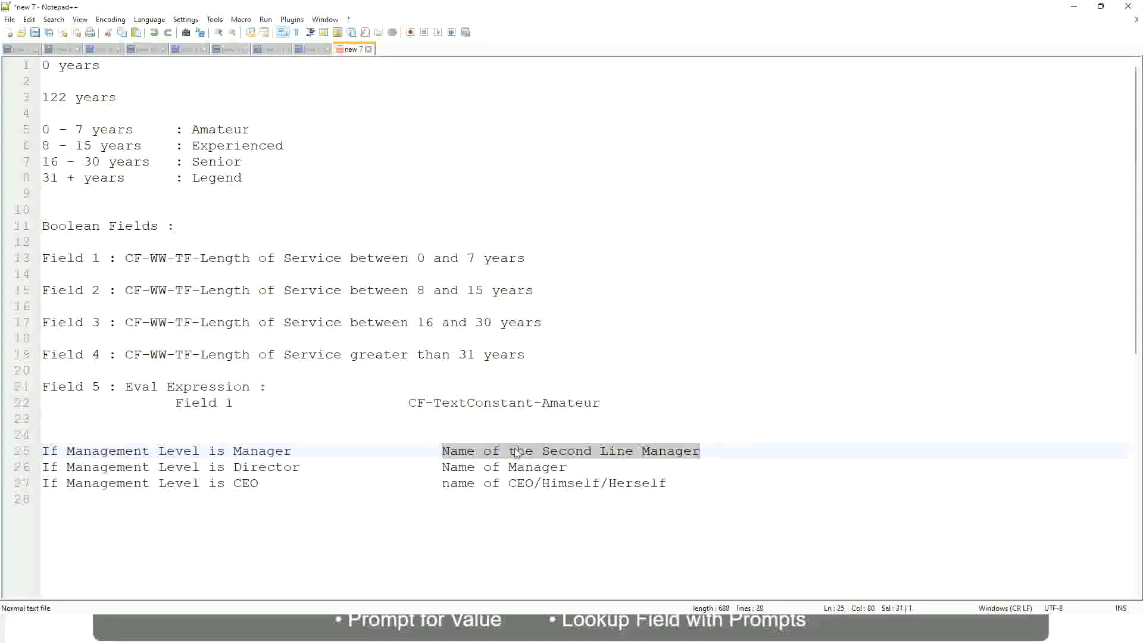
key(Right)
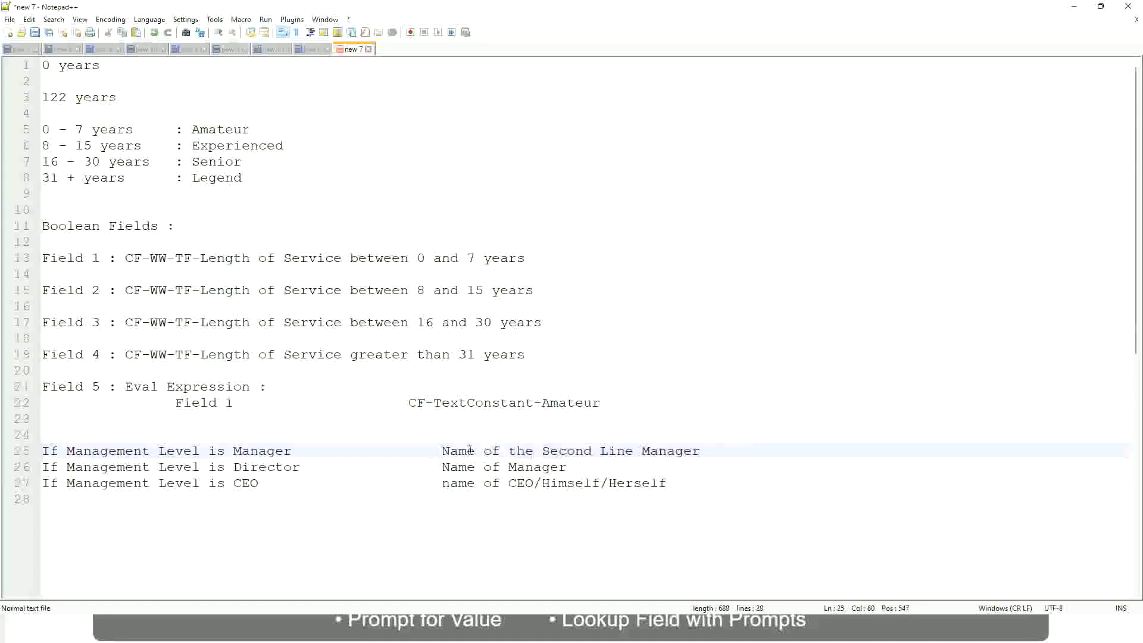
drag(441, 450, 703, 451)
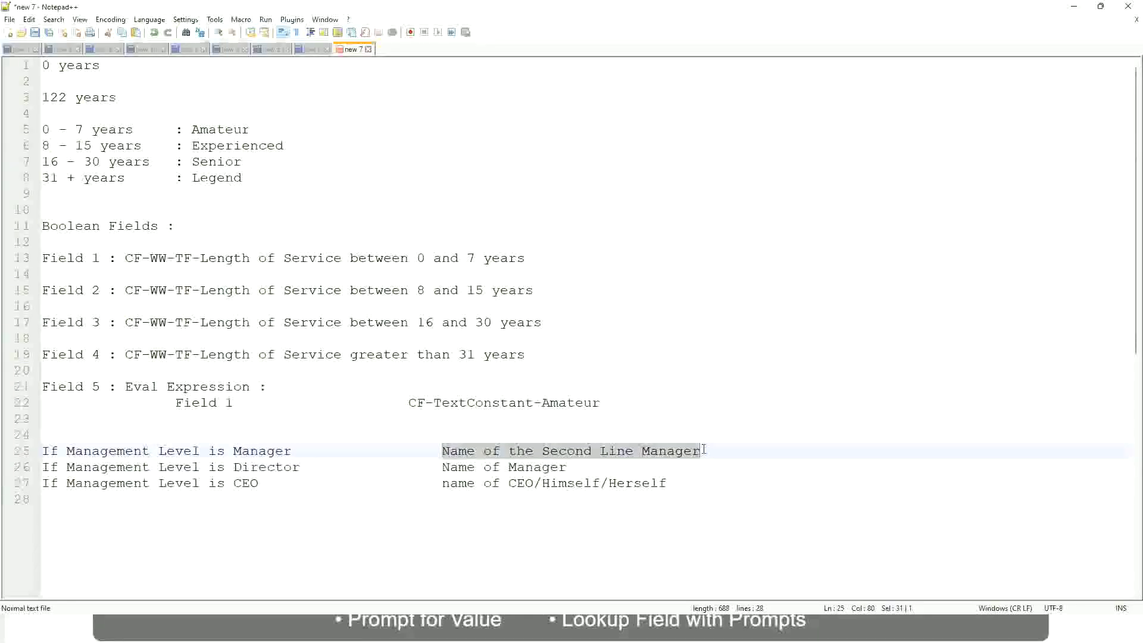
click(586, 452)
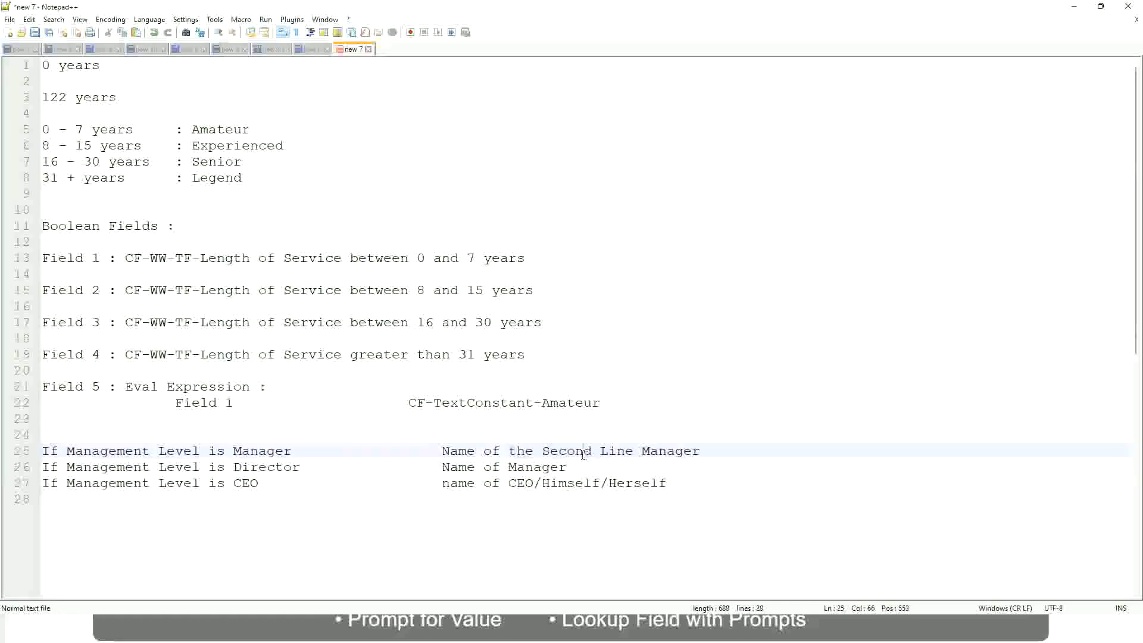
click(298, 451)
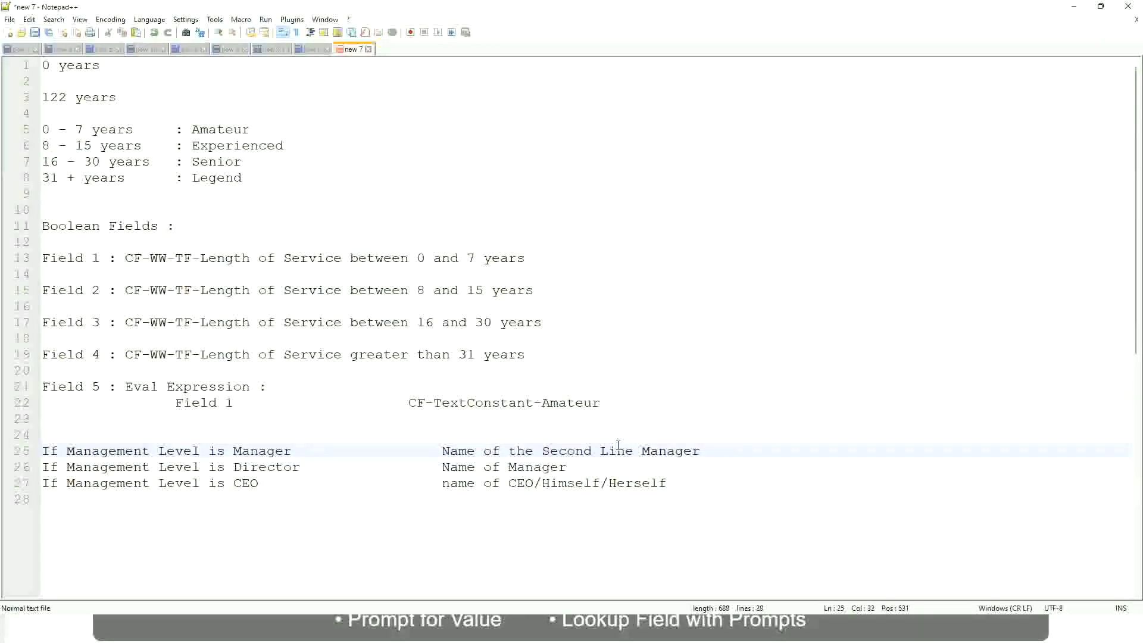
Step: Compare the text results of the experience bands with the person each management-level rule returns
click(585, 450)
drag(627, 449, 633, 449)
click(718, 448)
click(673, 442)
double_click(218, 135)
double_click(228, 146)
double_click(218, 161)
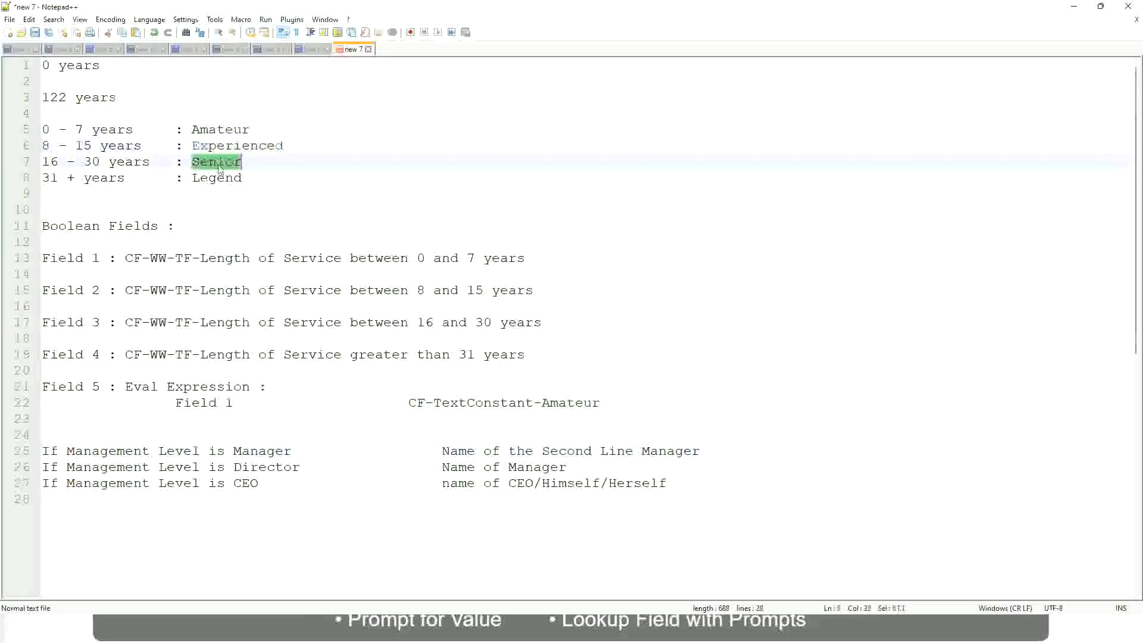
click(217, 177)
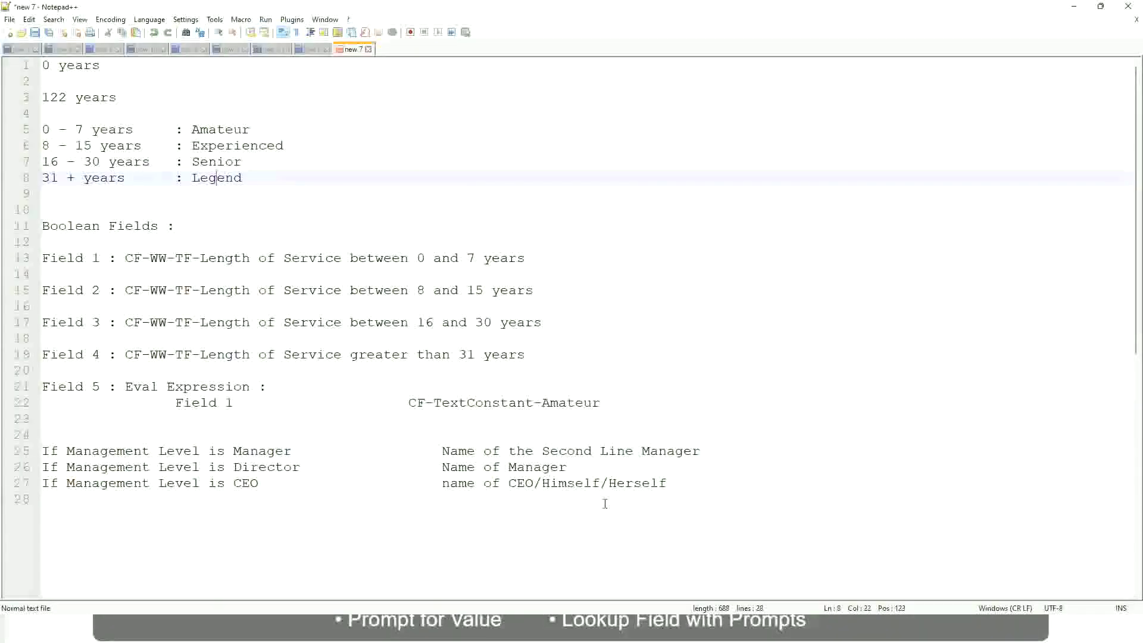
click(585, 483)
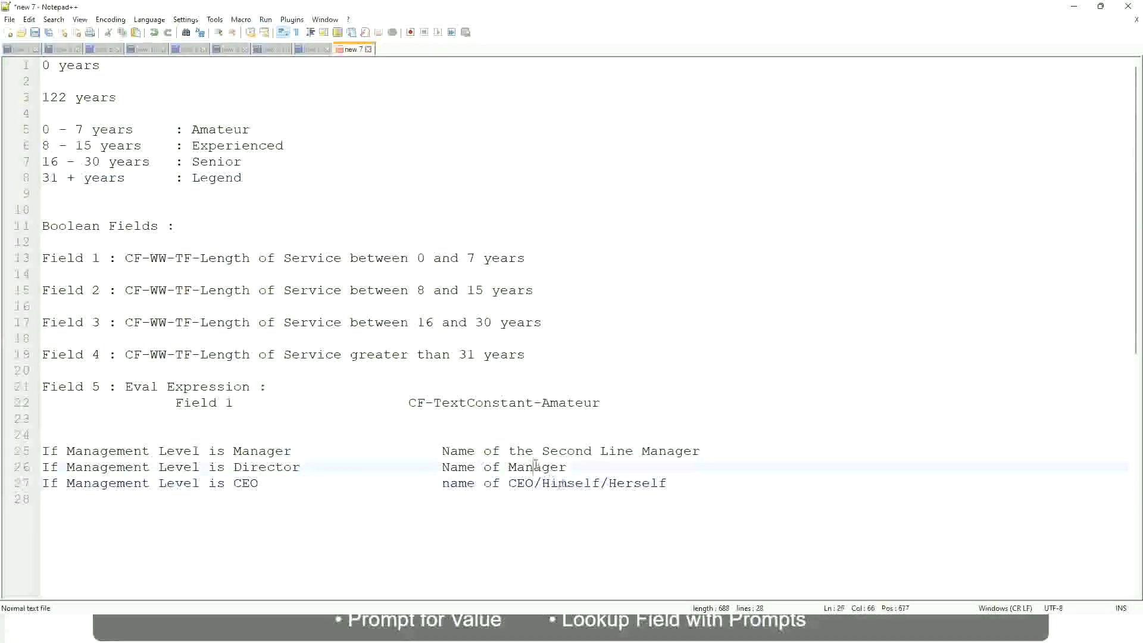
click(549, 451)
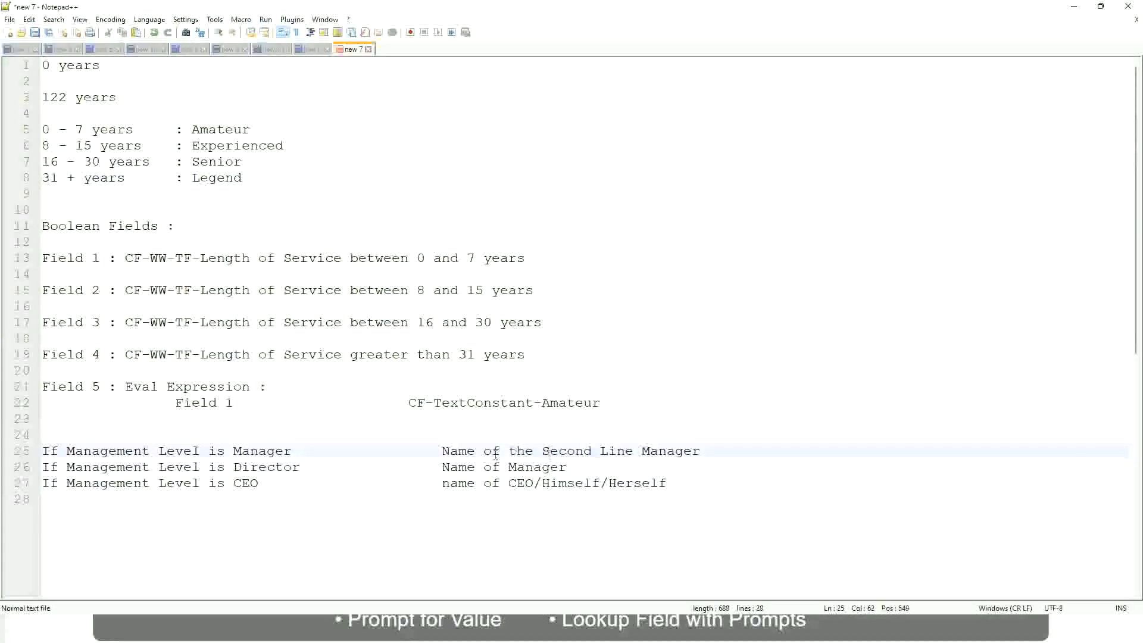
click(310, 473)
Step: Switch to Workday, copy the name of the saved Lookup Range Band calculated field and finish its save confirmation
key(alt+Tab)
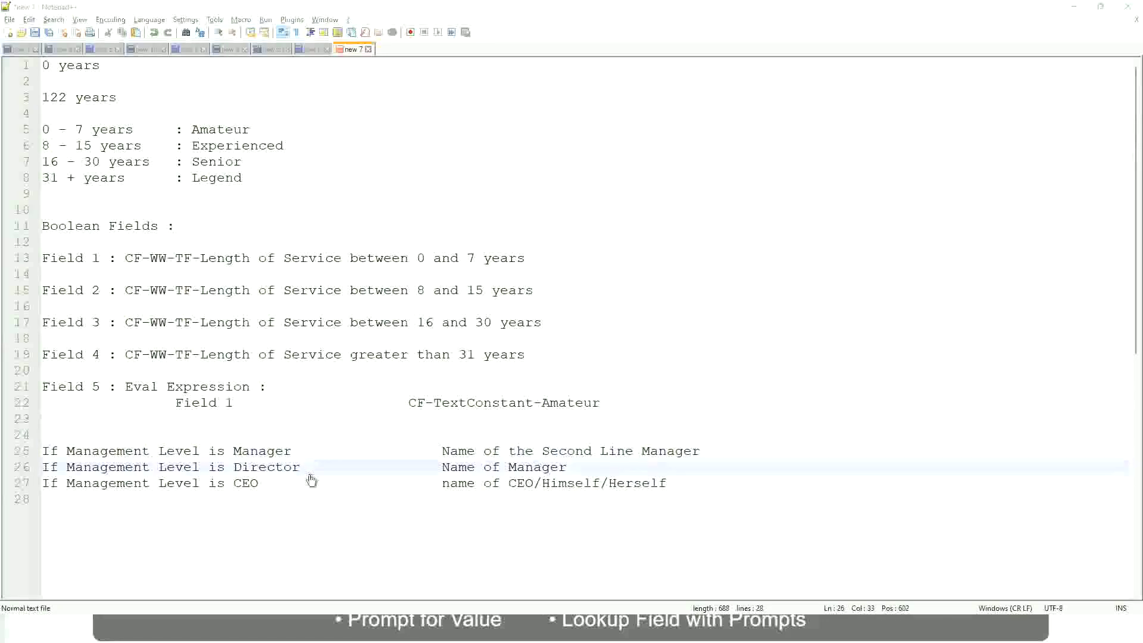
scroll(334, 298, down, 4)
scroll(444, 228, up, 4)
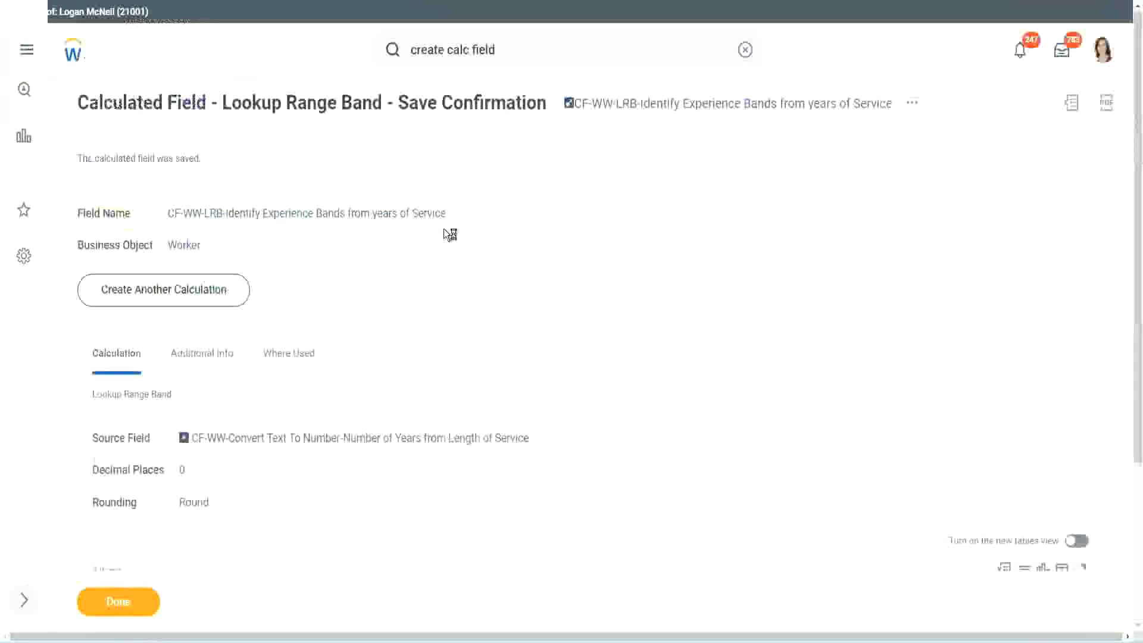
right_click(670, 111)
click(708, 178)
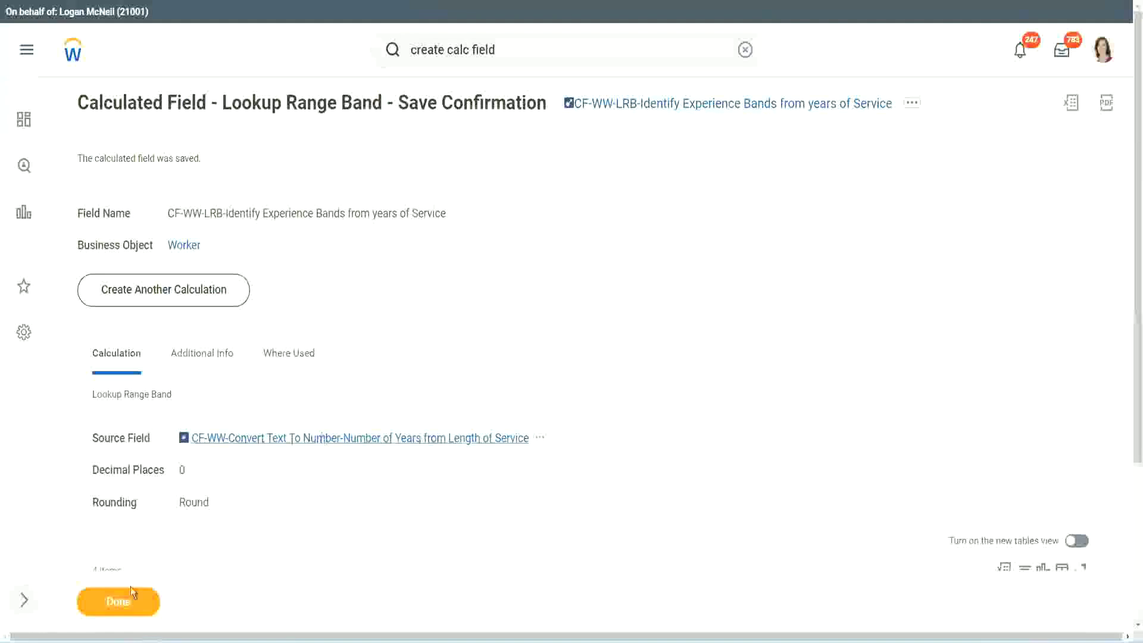
click(110, 607)
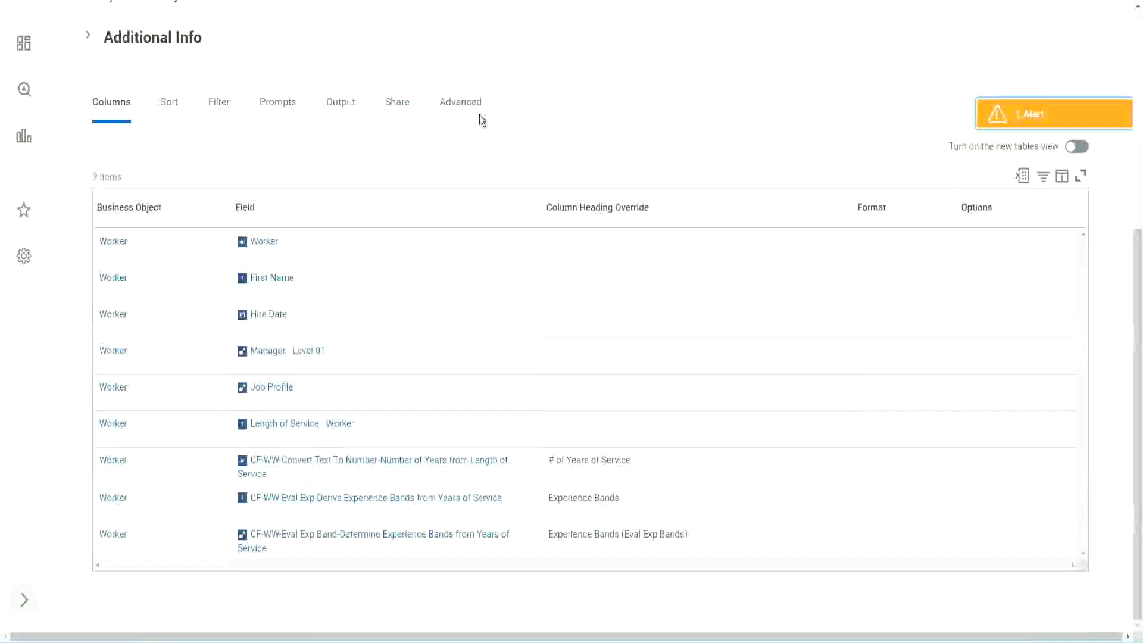
Step: Open the WW Employee Details custom report for editing
scroll(495, 155, up, 5)
scroll(494, 140, up, 2)
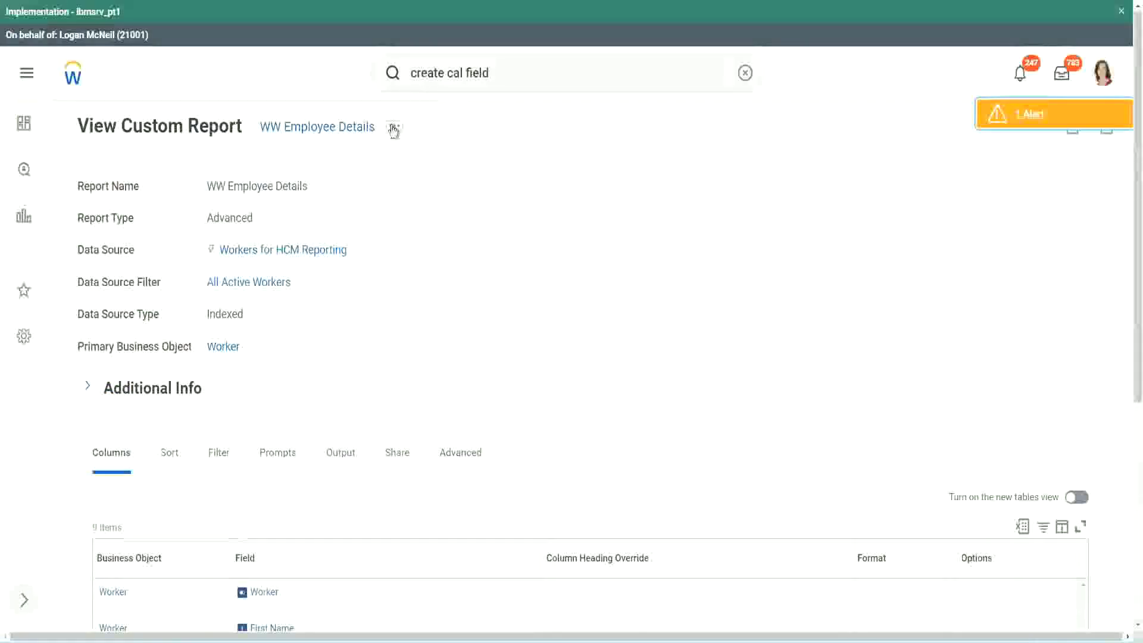
click(394, 126)
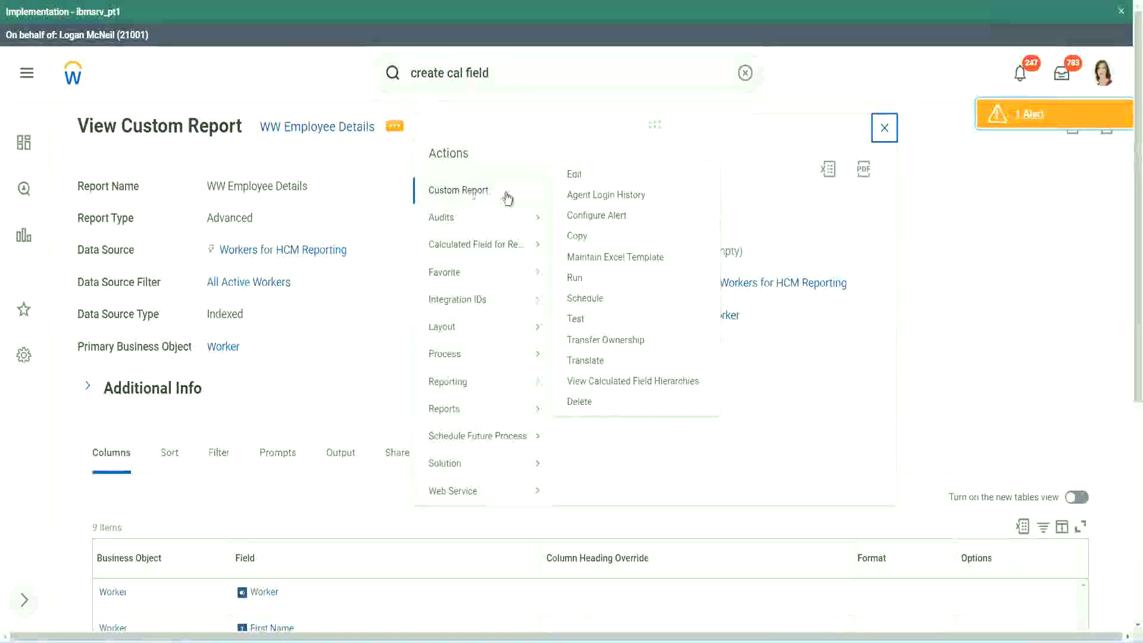
click(580, 175)
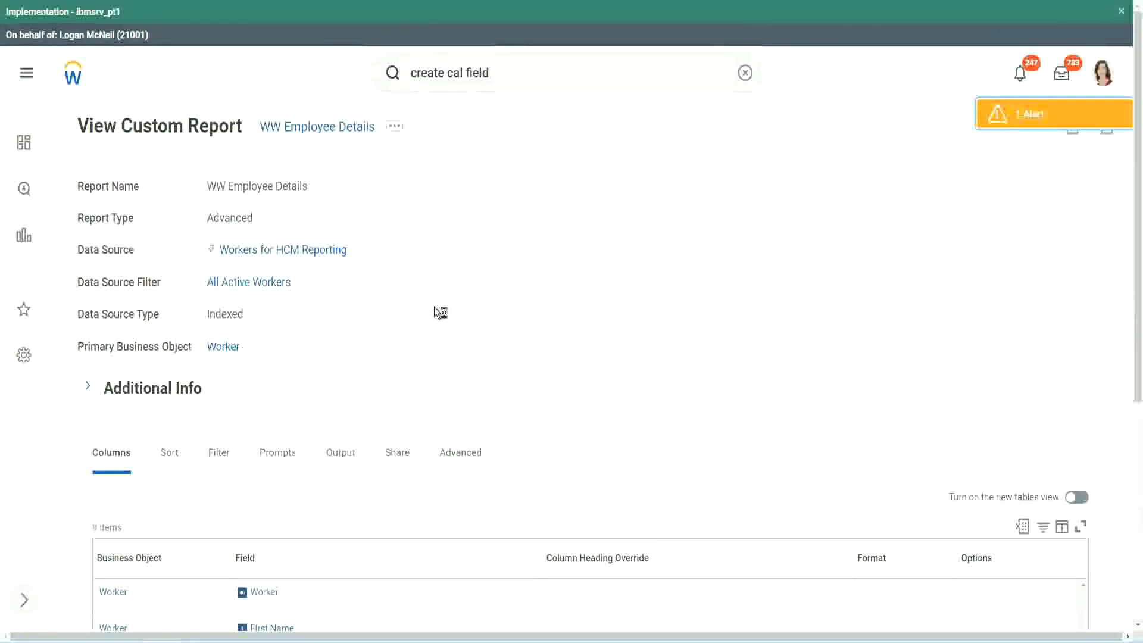
Step: Add a Worker column after the last report column with the field CF-WW-LRB-Identify Experience Bands from years of Service
scroll(434, 308, down, 4)
scroll(438, 315, down, 2)
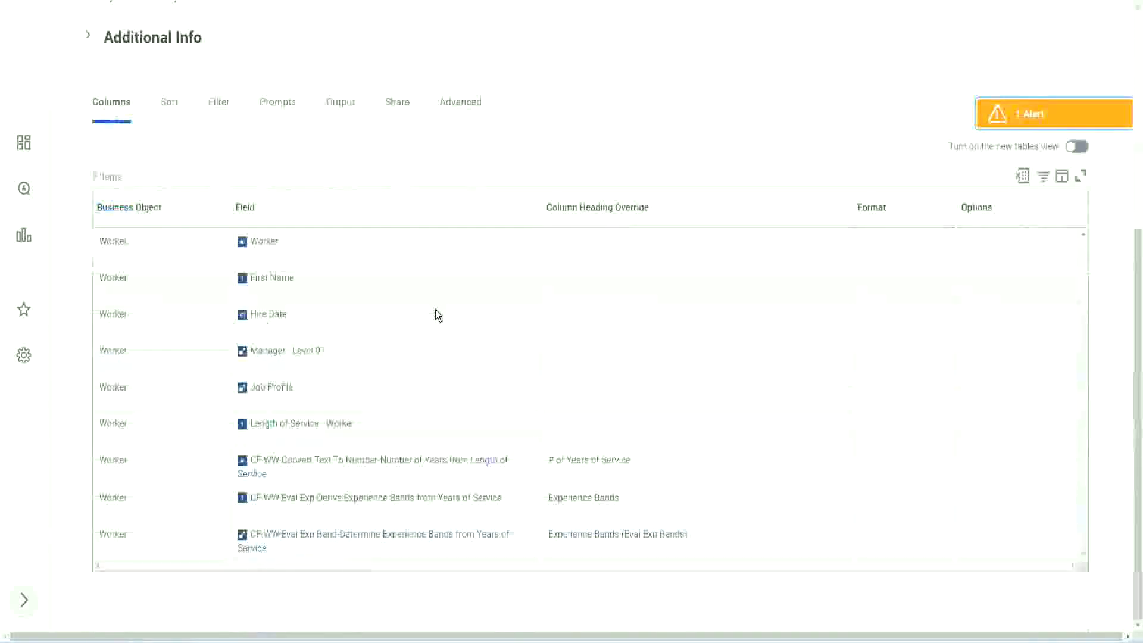
scroll(428, 332, down, 8)
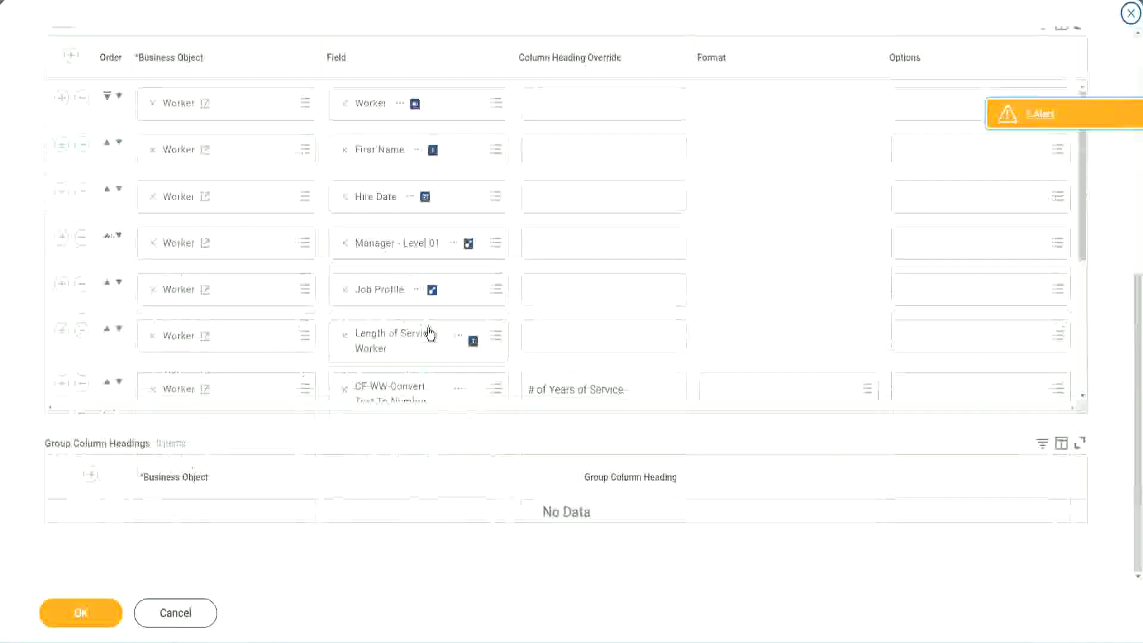
scroll(262, 344, down, 4)
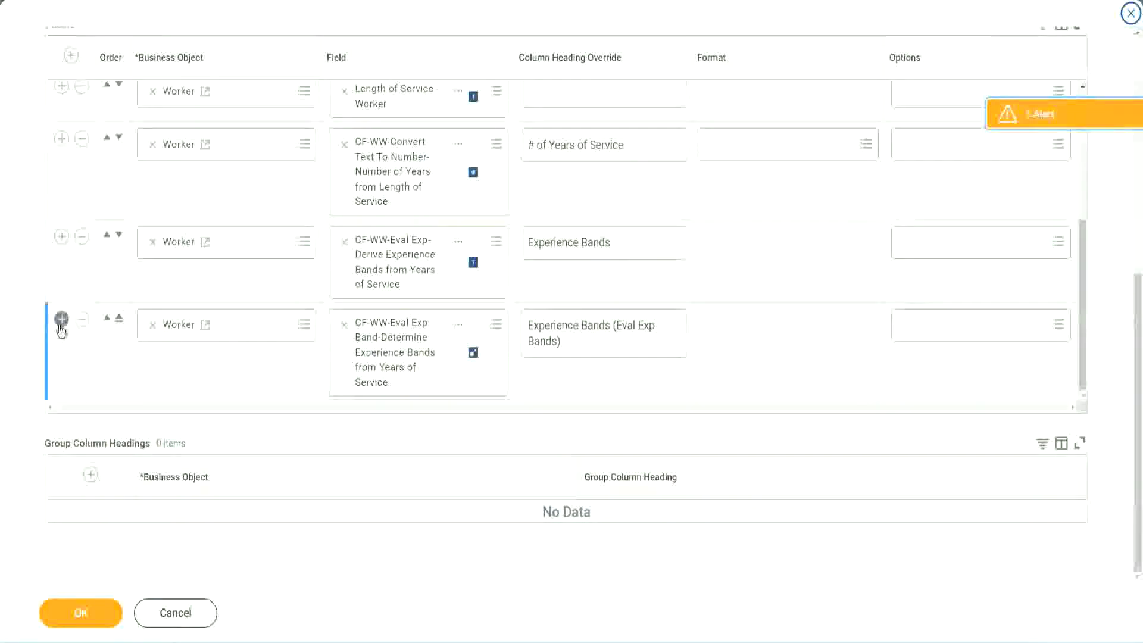
click(62, 320)
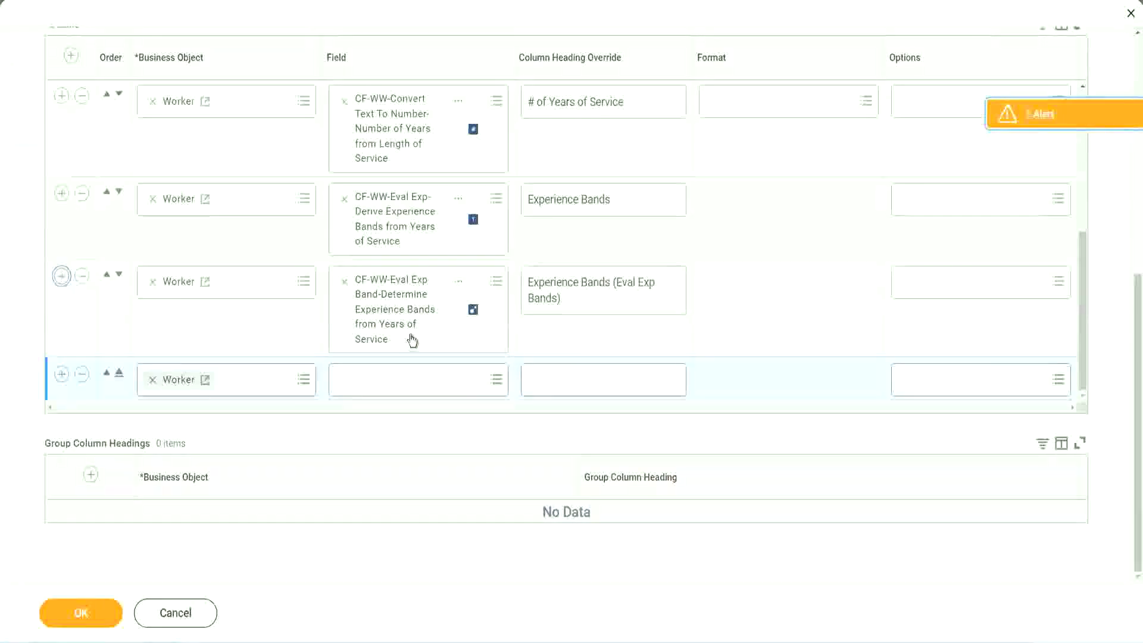
click(388, 380)
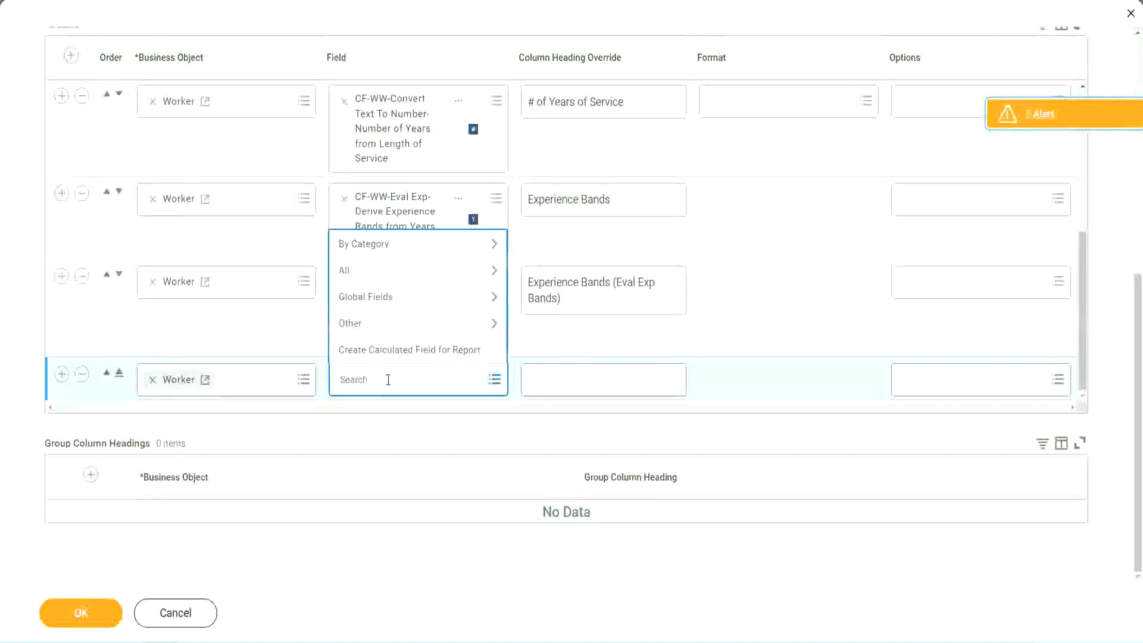
key(ctrl+v)
key(Return)
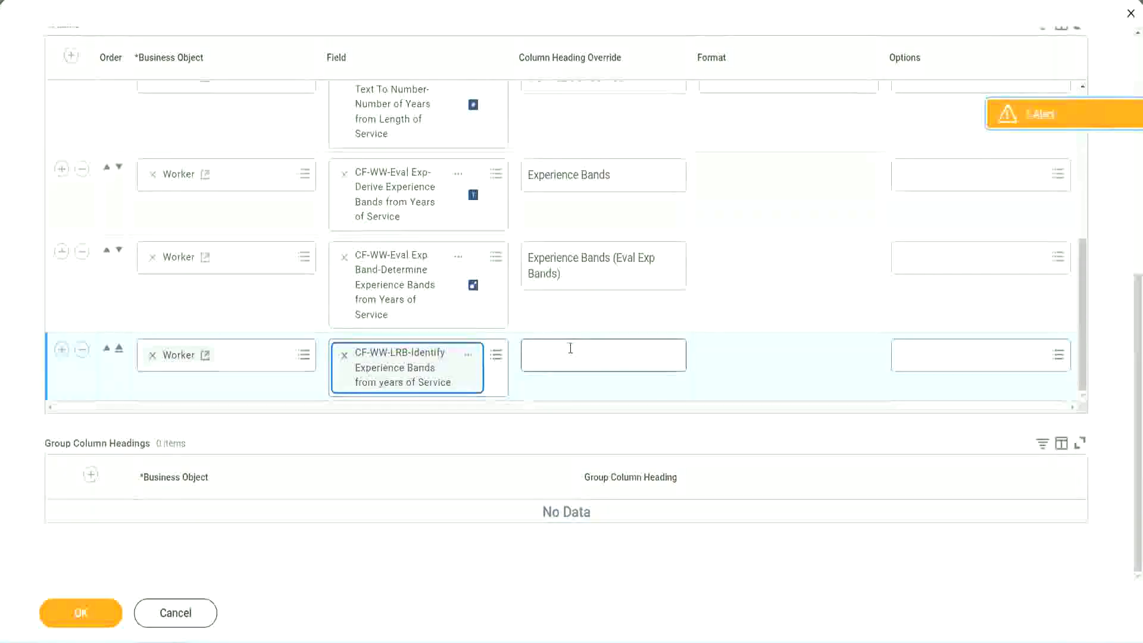
Step: Set the new column's heading override to "Experience Bands (LRB)"
click(571, 348)
text(Ex)
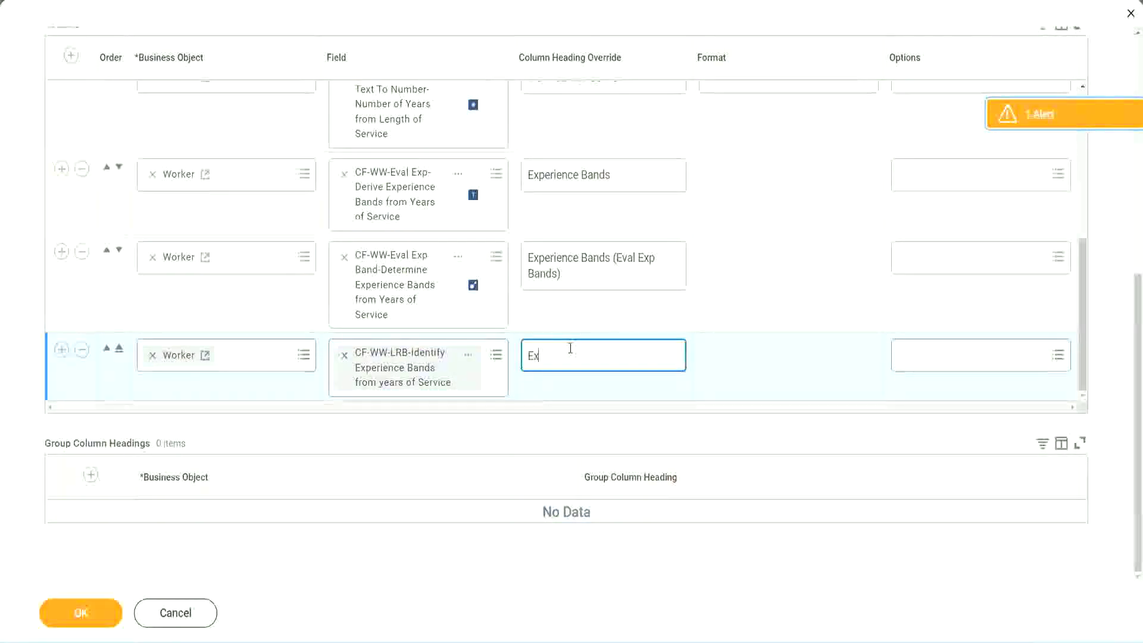
text(perienc)
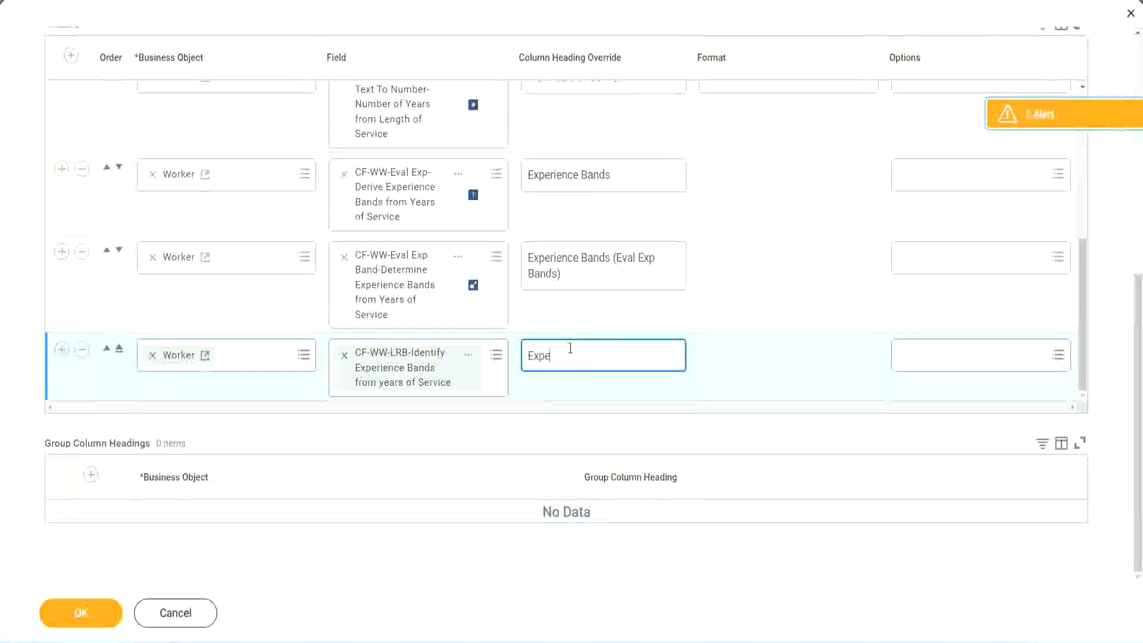
key(BackSpace)
key(BackSpace)
key(BackSpace)
key(BackSpace)
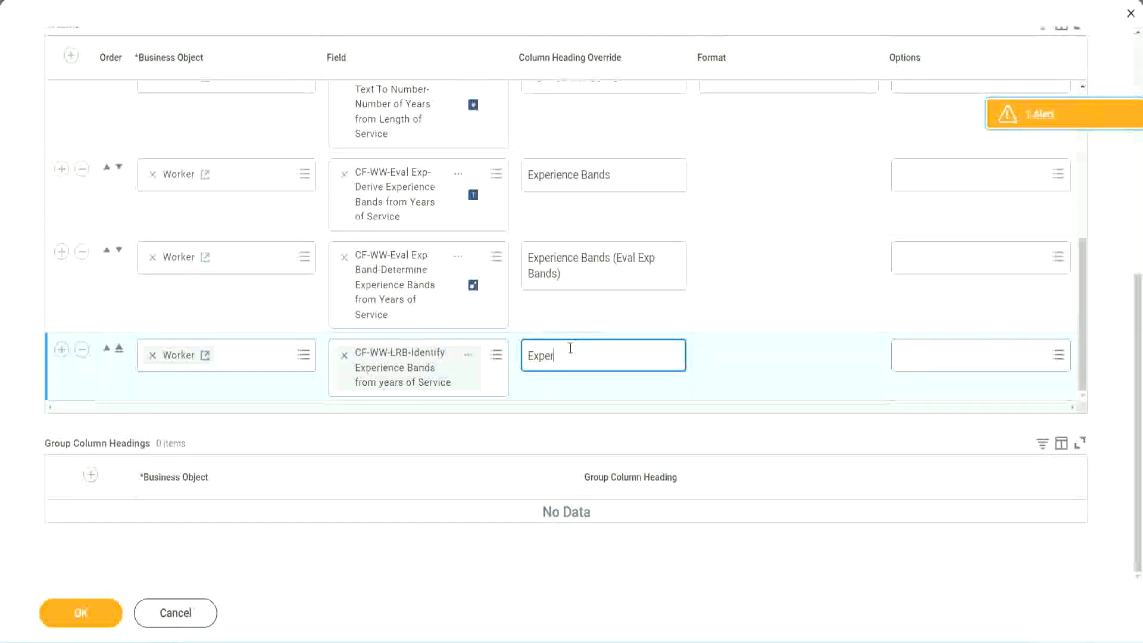
text(ience Bands (LRB)
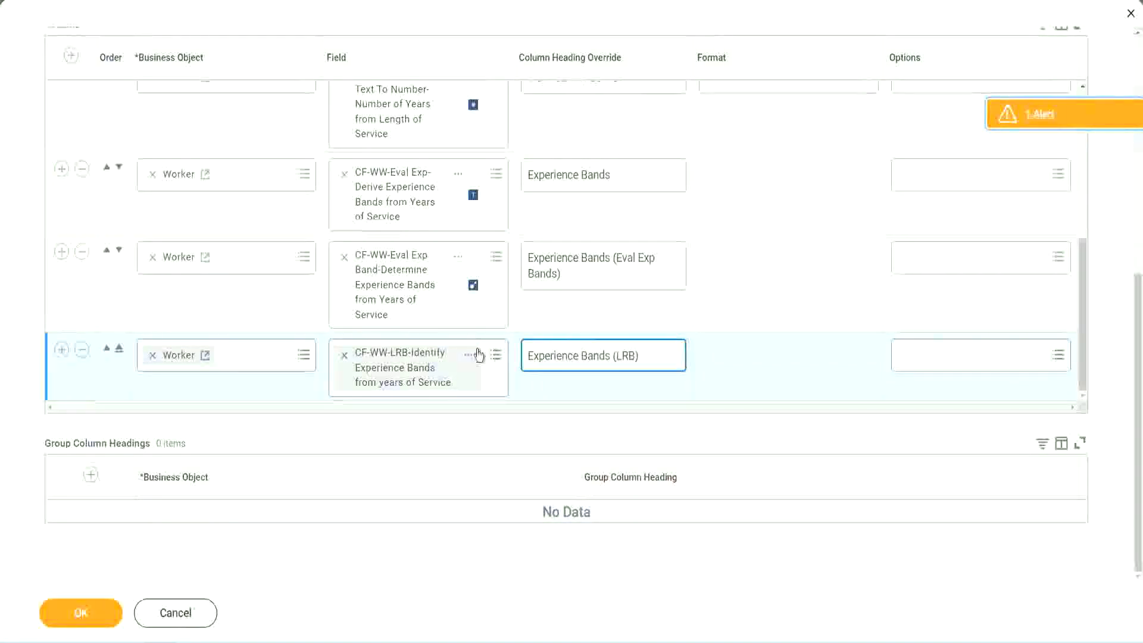
Step: Save and run the WW Employee Details report with blank prompts, and compare its three Experience Bands columns across workers
click(101, 624)
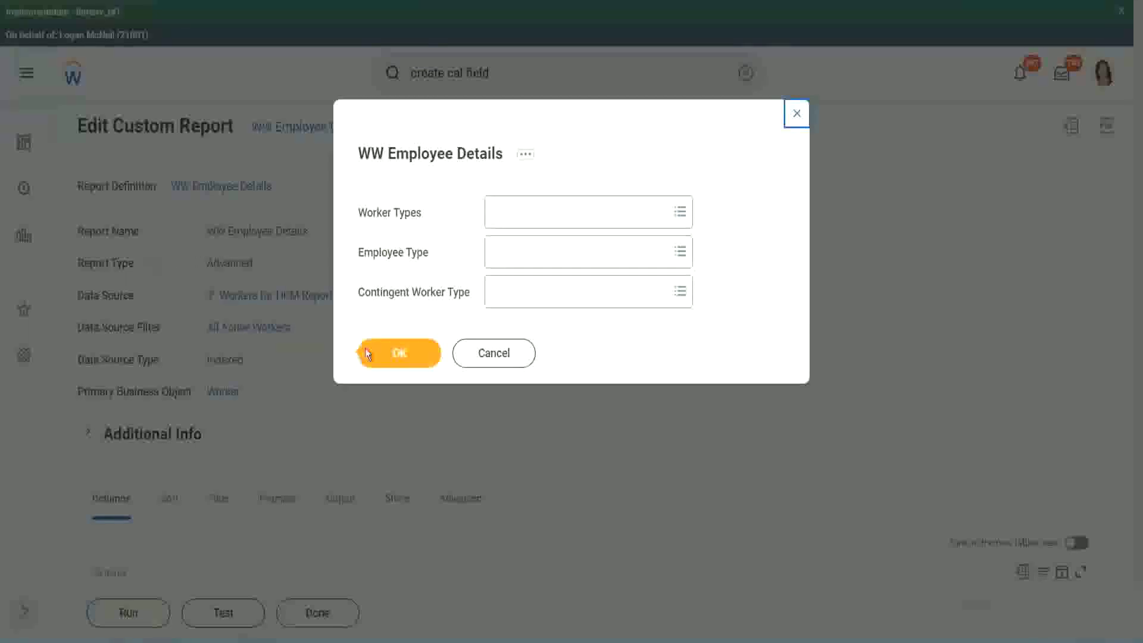
click(405, 356)
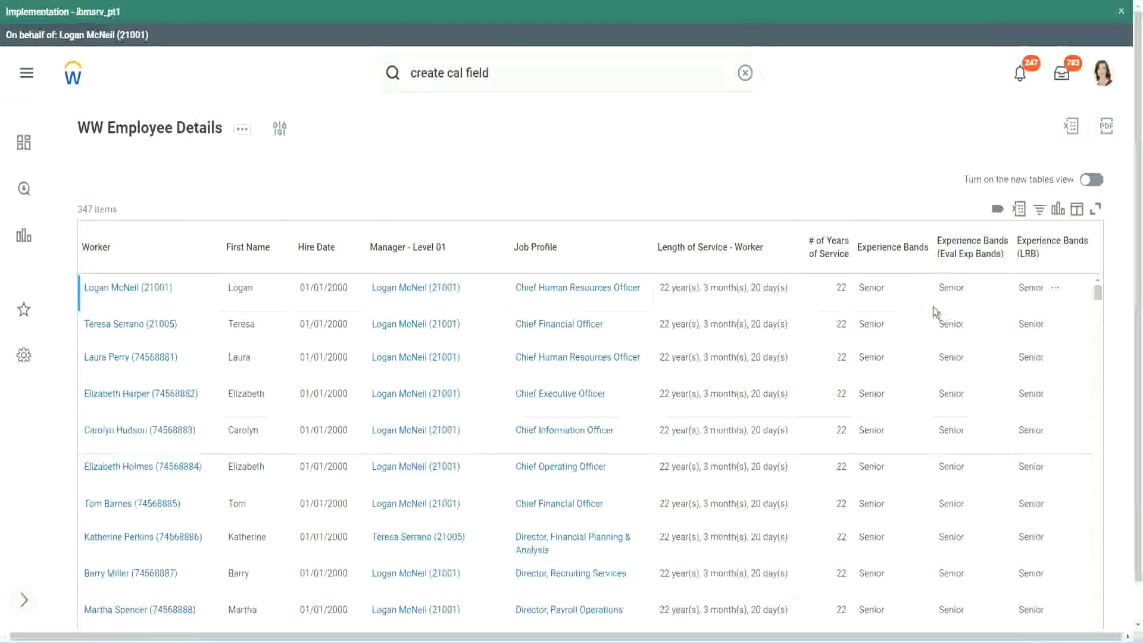
double_click(874, 288)
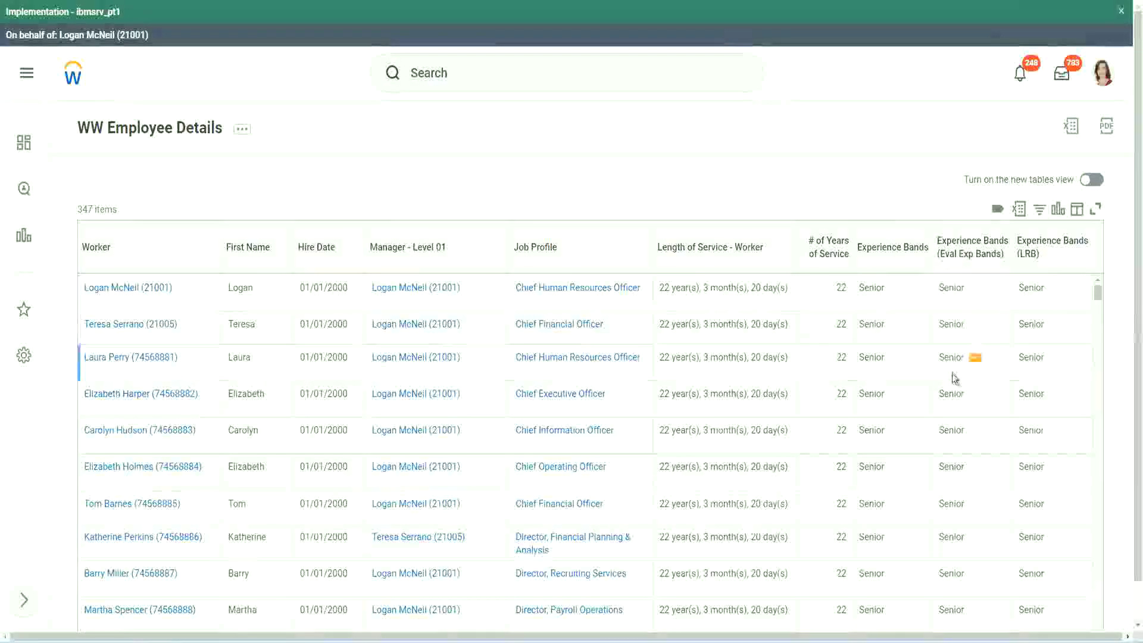
scroll(951, 374, down, 10)
scroll(946, 407, down, 3)
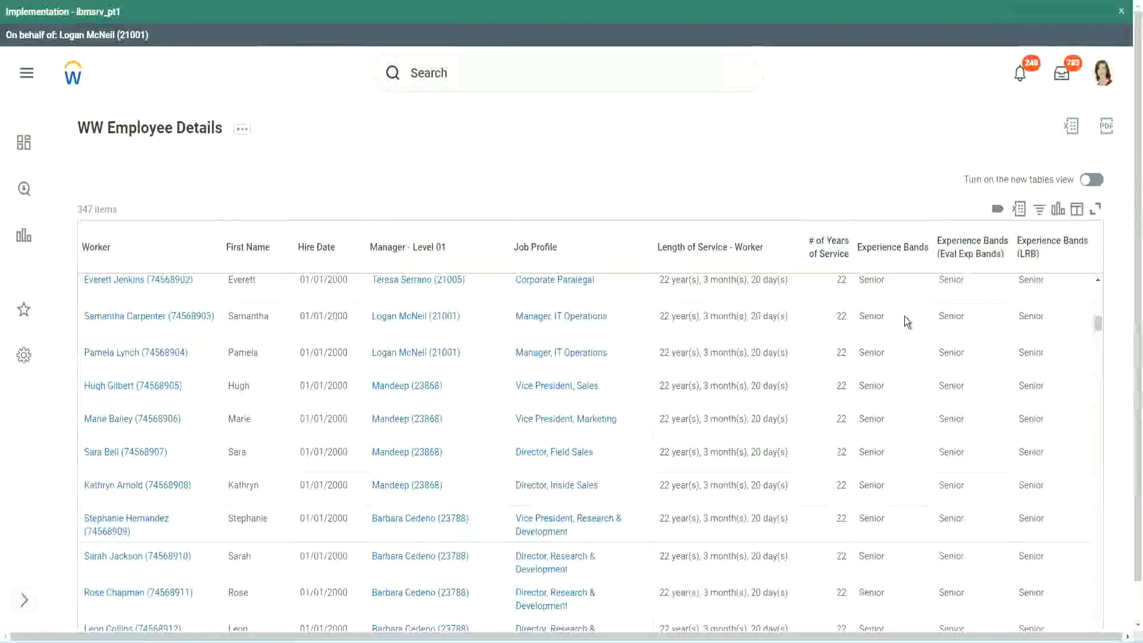
scroll(899, 488, down, 3)
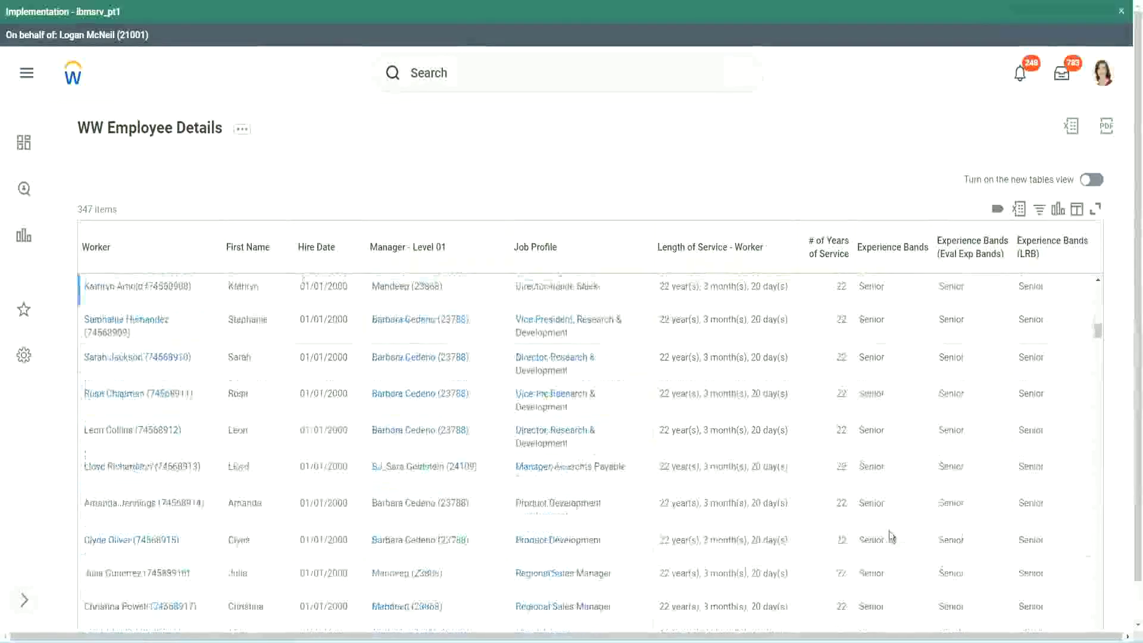
scroll(894, 423, down, 1)
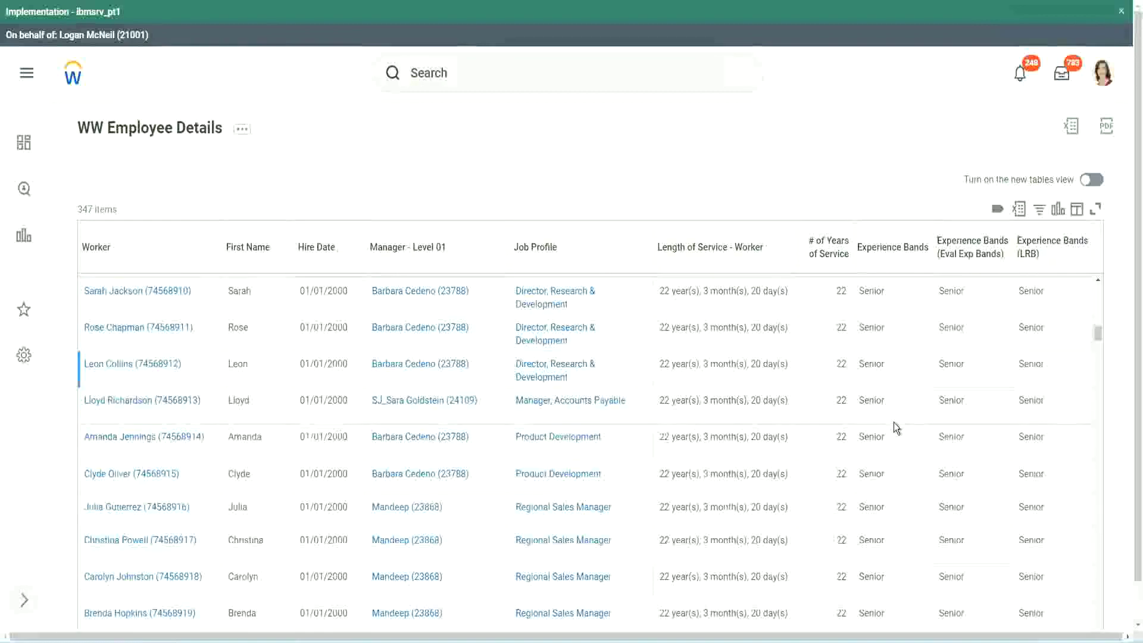